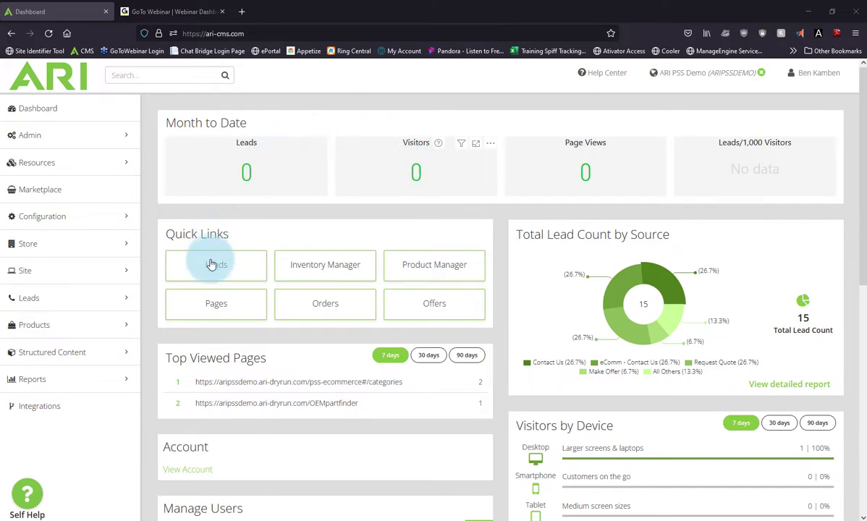
- Open the Integration Manager and choose Microfiche as the type and Parts Lookup as the system
click(46, 409)
click(209, 187)
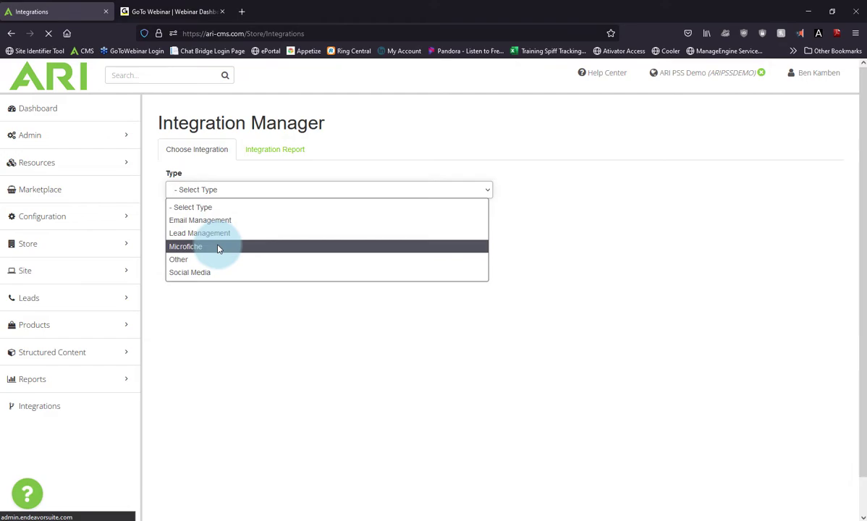
click(219, 247)
click(558, 189)
click(561, 187)
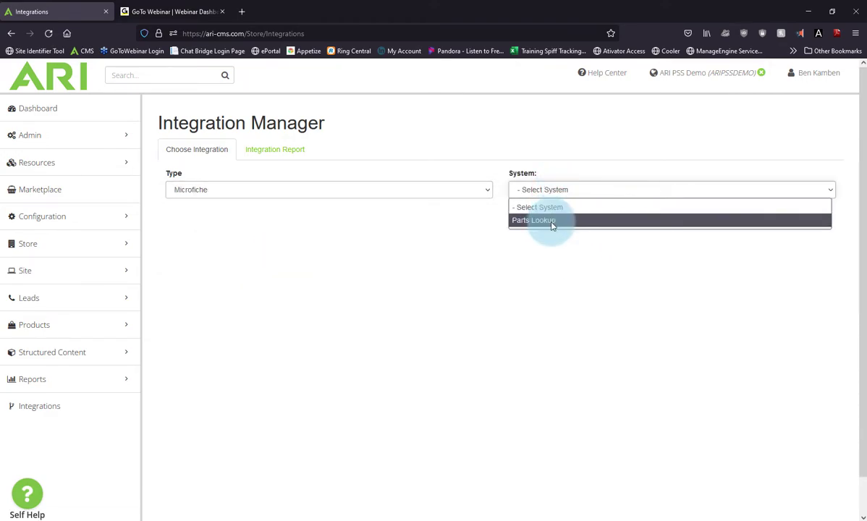
click(551, 223)
- Configure the integration for the site aripssdemo.ari-dryrun.com and open its OEM Parts Lookup Editor
click(360, 246)
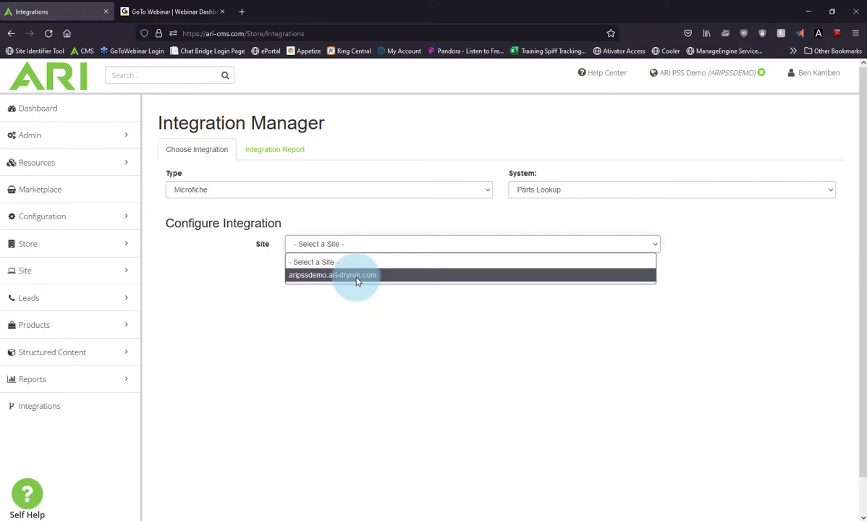
click(348, 277)
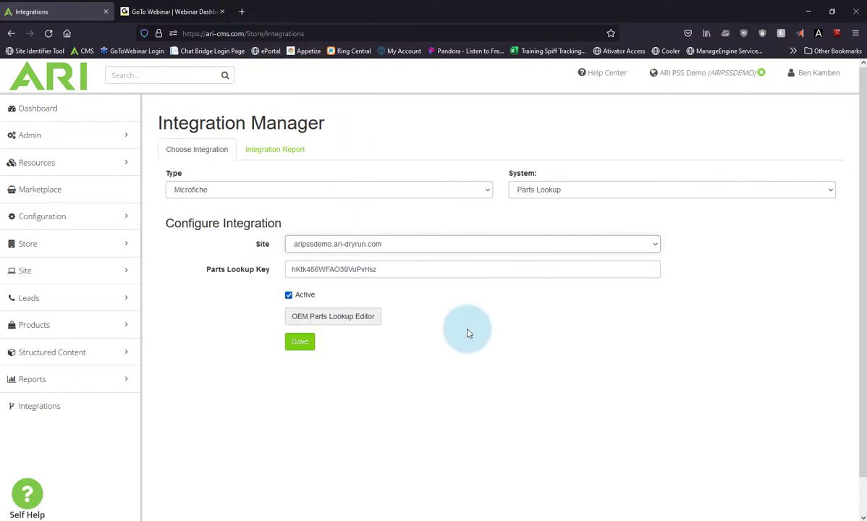
click(363, 322)
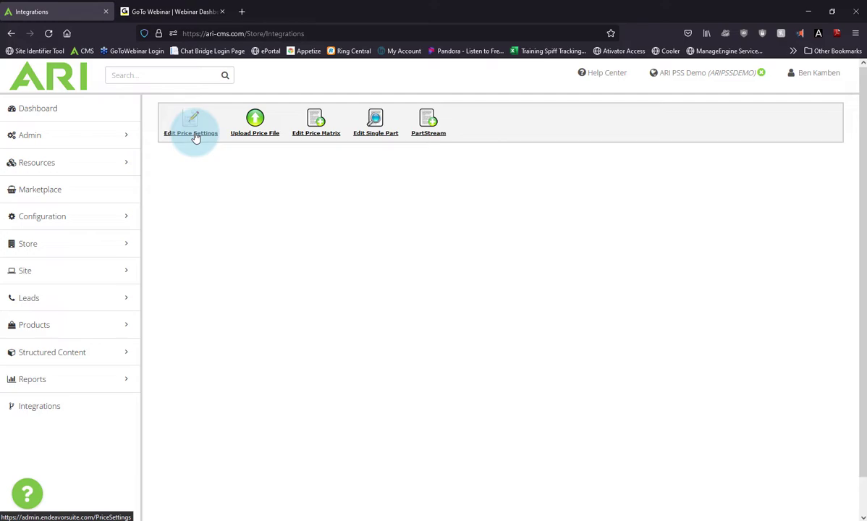
- Download the price file template from the Upload Price File page and show the file in its folder
click(256, 136)
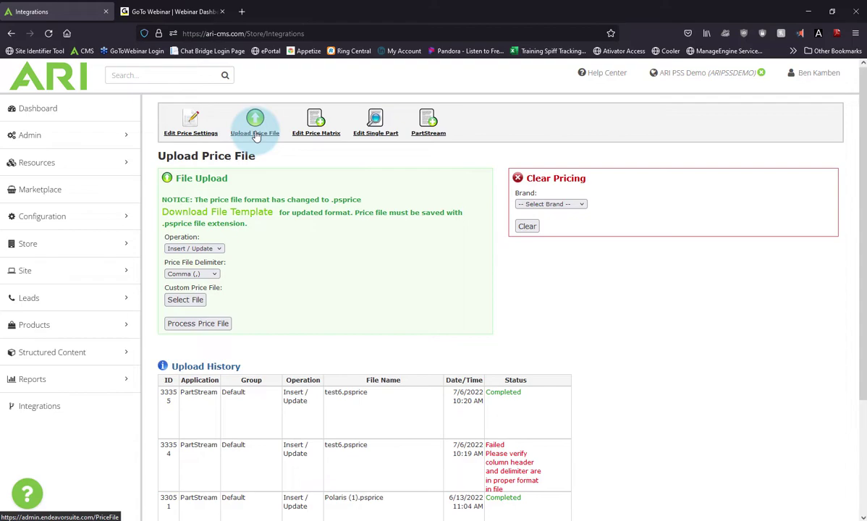
drag(362, 200, 332, 202)
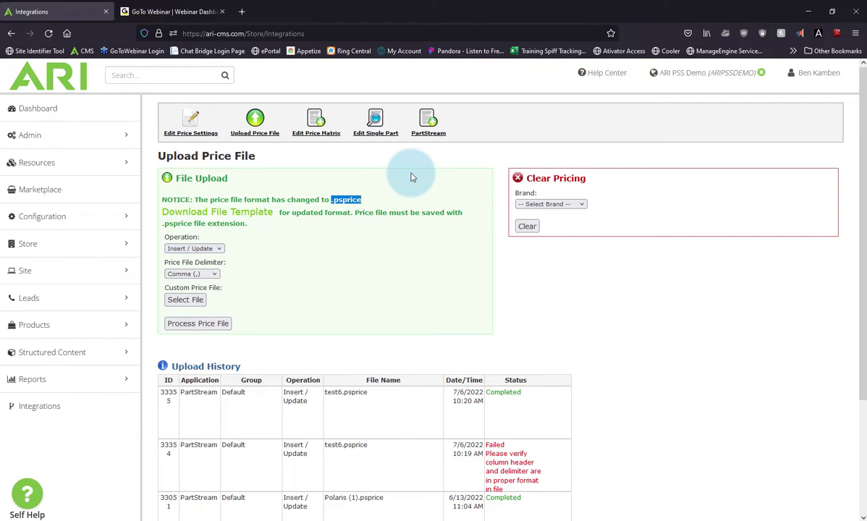
click(231, 214)
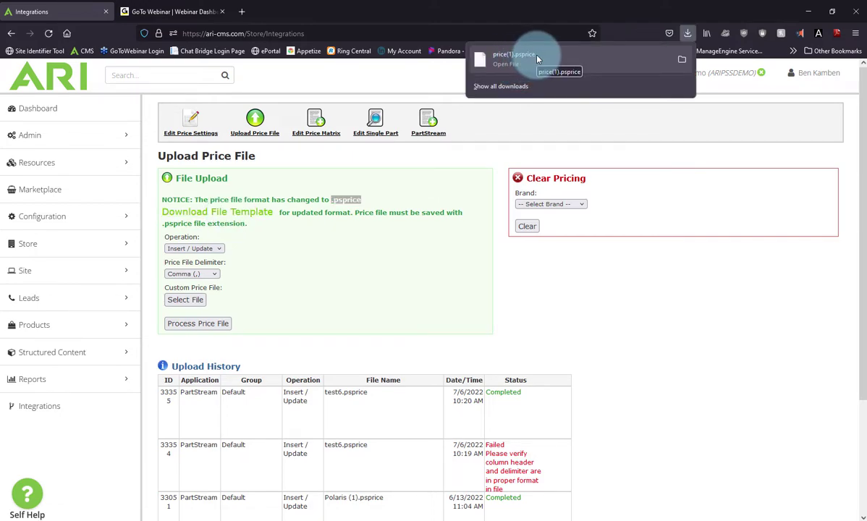
click(682, 61)
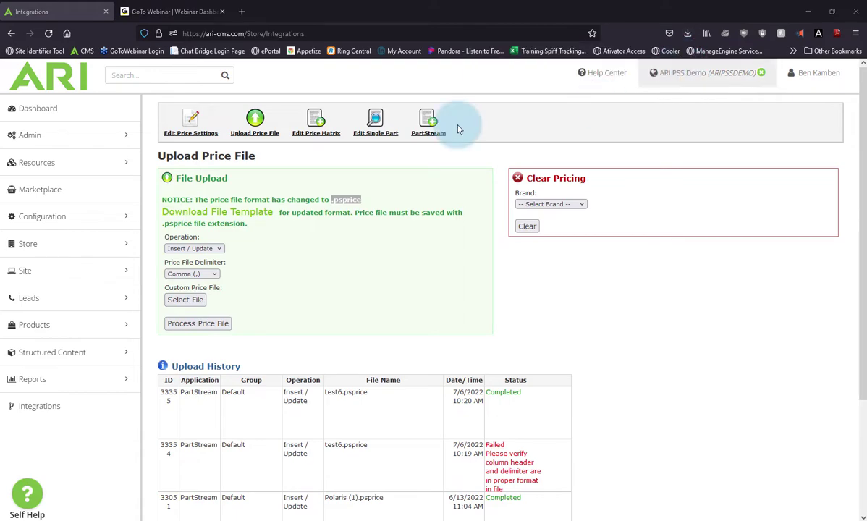
- Open the downloaded price(1).psprice file with Notepad
click(311, 178)
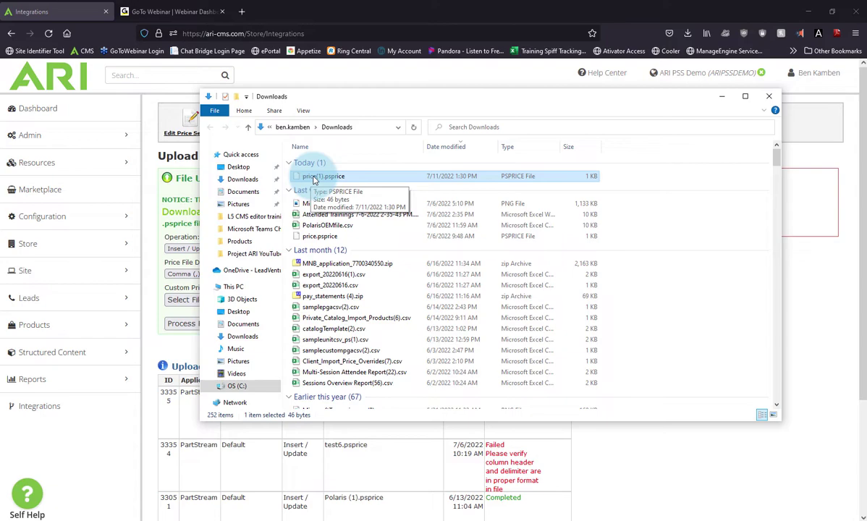
right_click(337, 181)
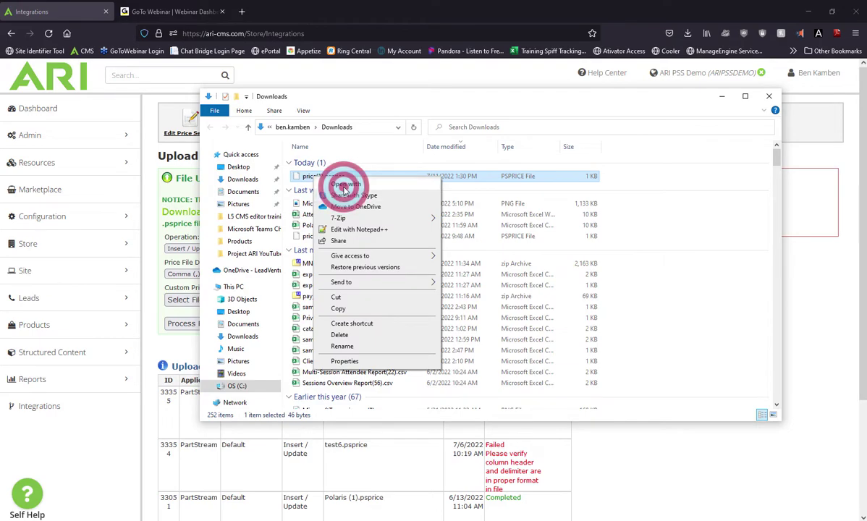
click(334, 199)
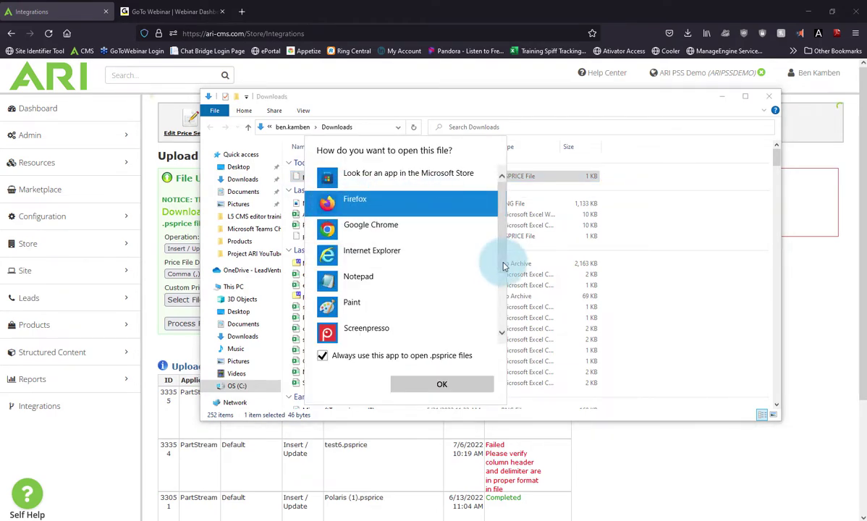
click(500, 251)
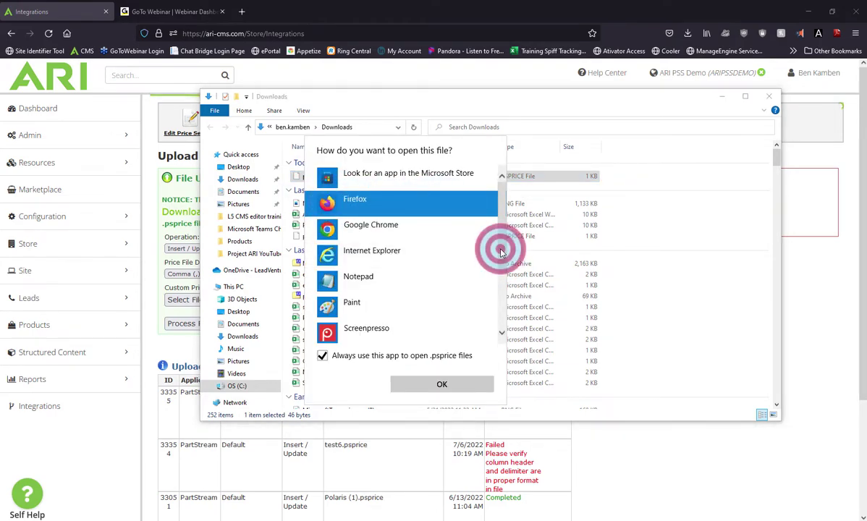
drag(500, 250, 503, 284)
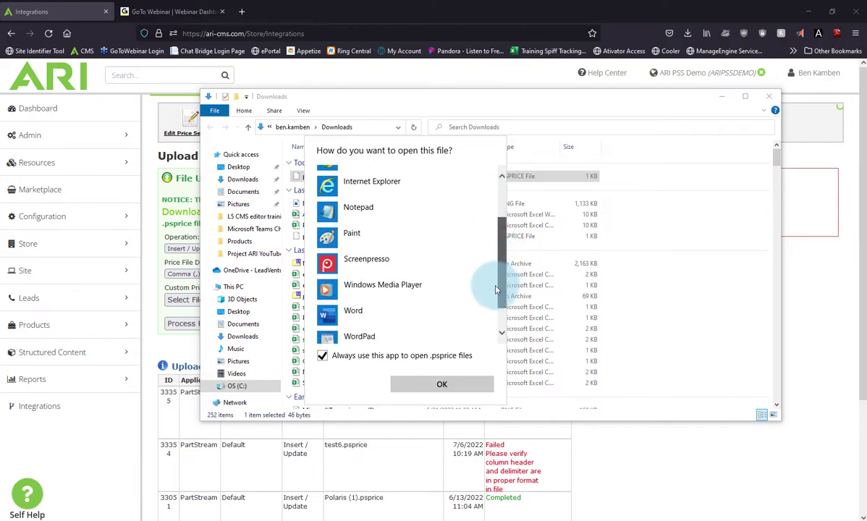
click(347, 207)
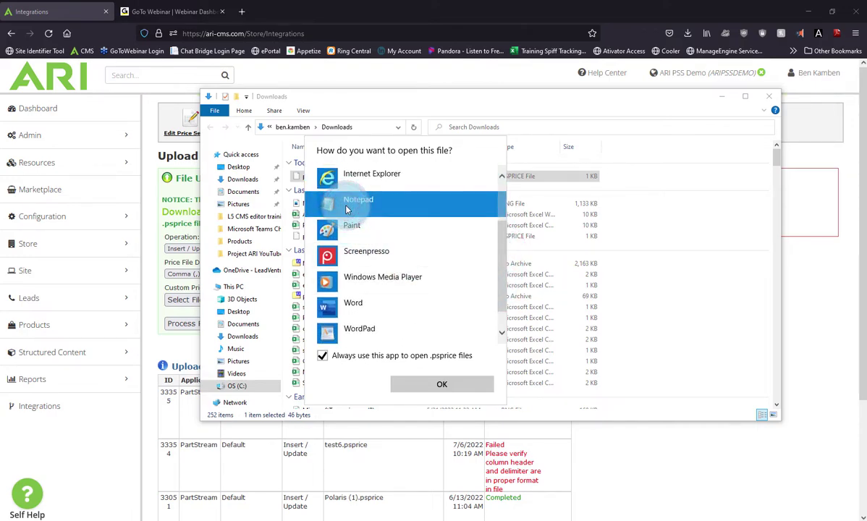
click(478, 379)
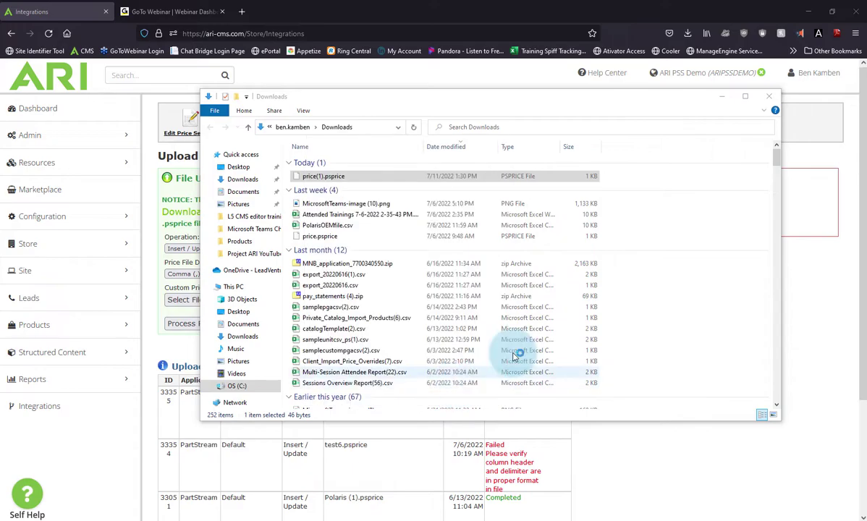
- Switch to Excel, create a blank workbook and dismiss the document recovery list
drag(301, 139, 424, 121)
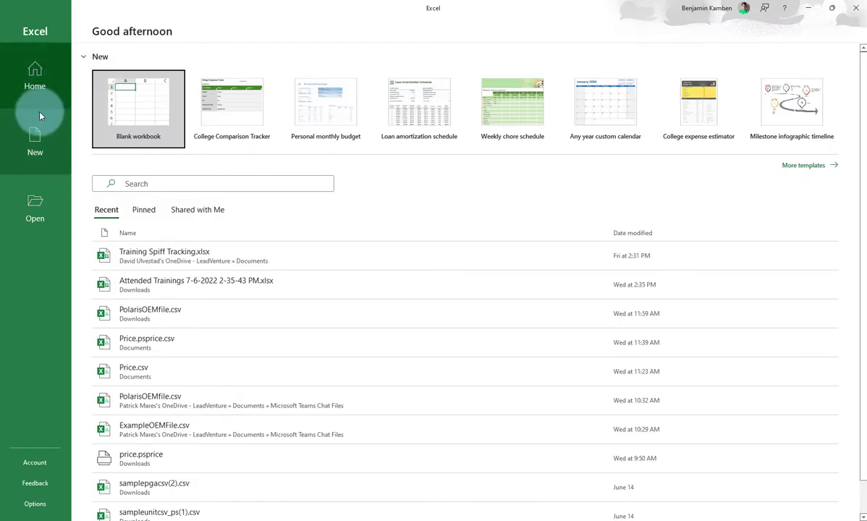
click(147, 94)
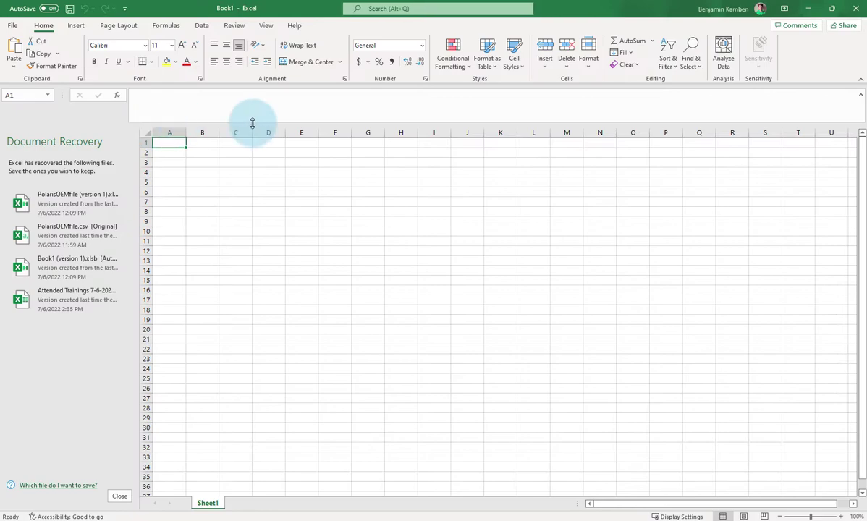
click(119, 495)
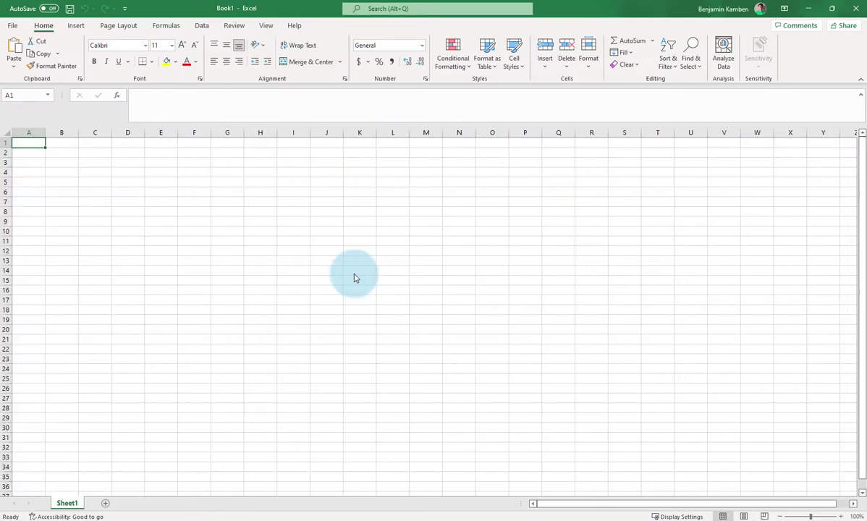
- Arrange the blank Excel workbook and the price(1).psprice Notepad window side by side
click(832, 8)
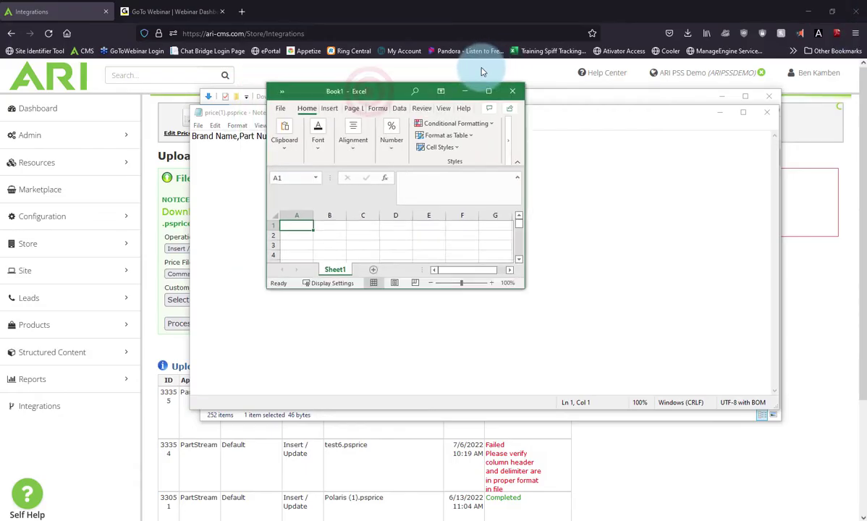
drag(368, 93, 865, 168)
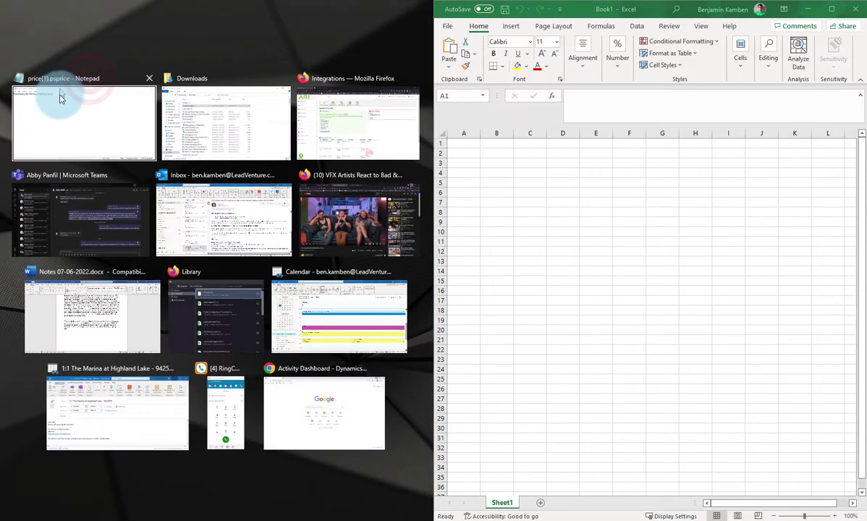
click(58, 93)
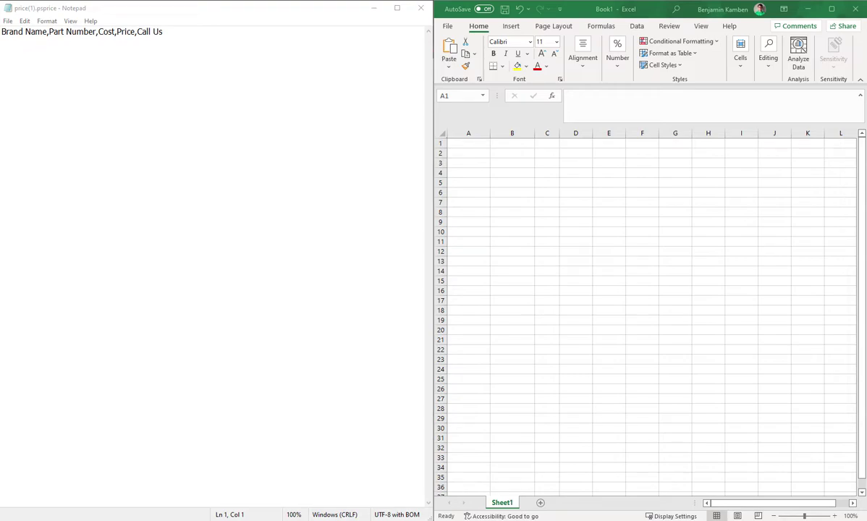
- Move the Brand Name header from the Notepad template into cell A1 of the workbook
click(46, 32)
drag(46, 31, 33, 31)
drag(3, 32, 0, 32)
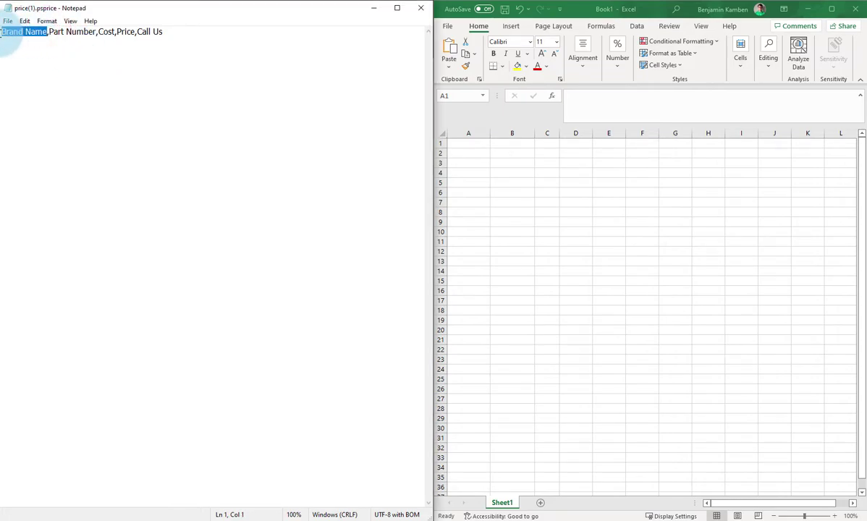
key(ctrl+x)
click(474, 141)
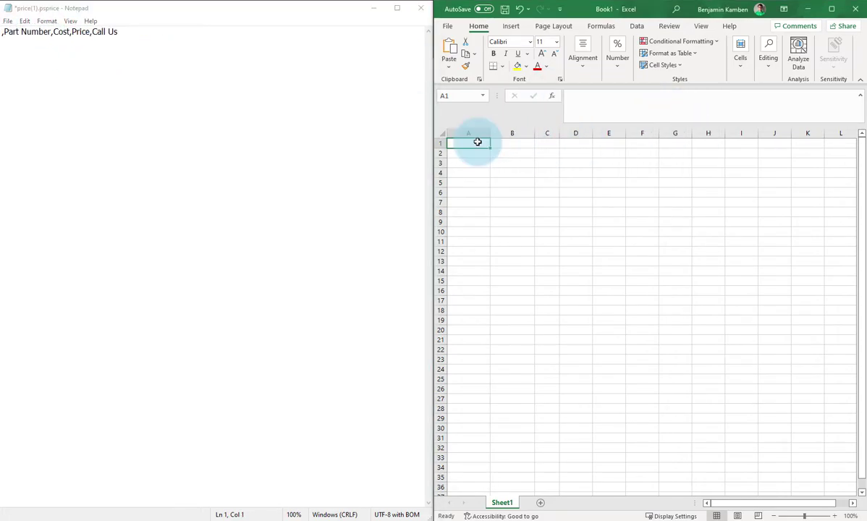
key(ctrl+v)
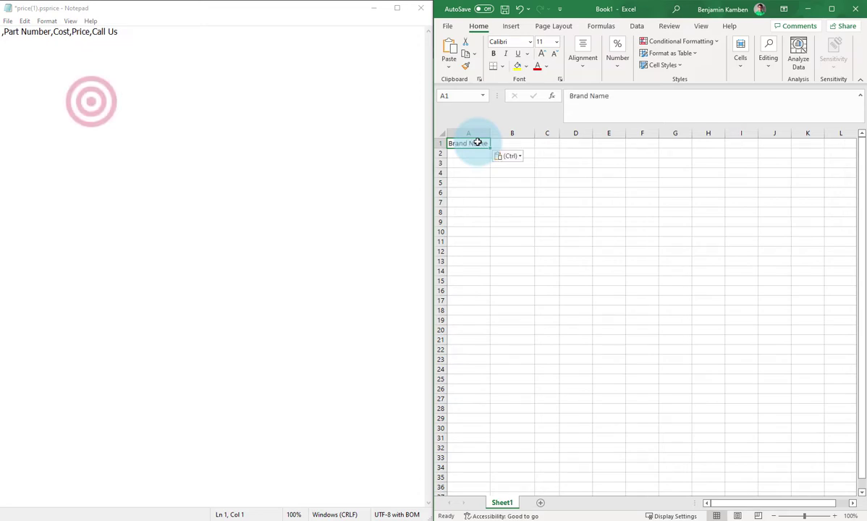
- Cut the Part Number header from the Notepad template and paste it into cell B1
click(49, 36)
right_click(49, 31)
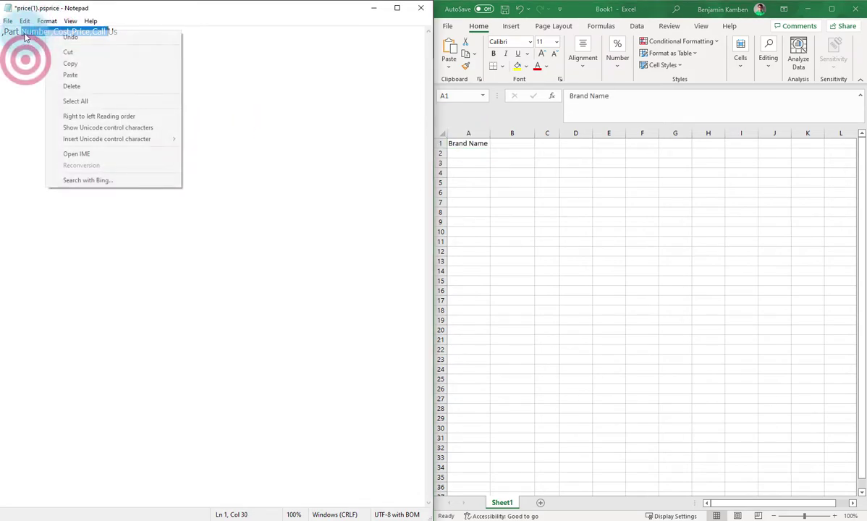
click(48, 32)
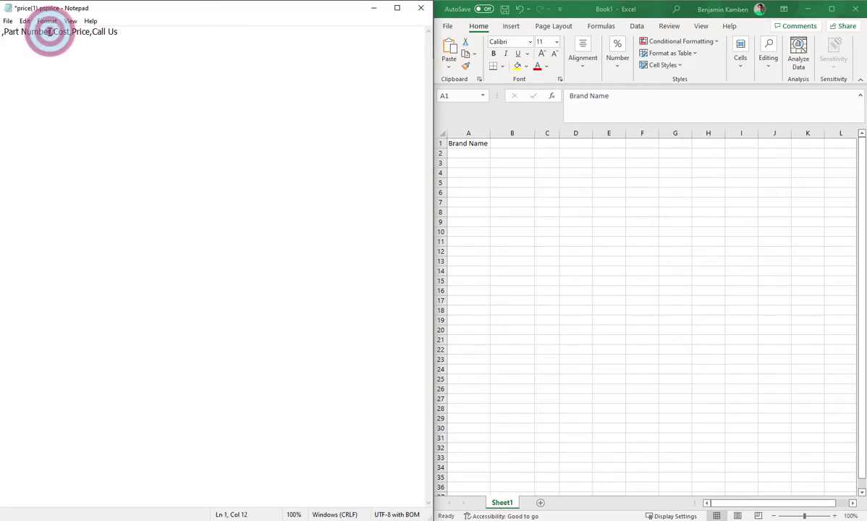
drag(48, 32, 9, 32)
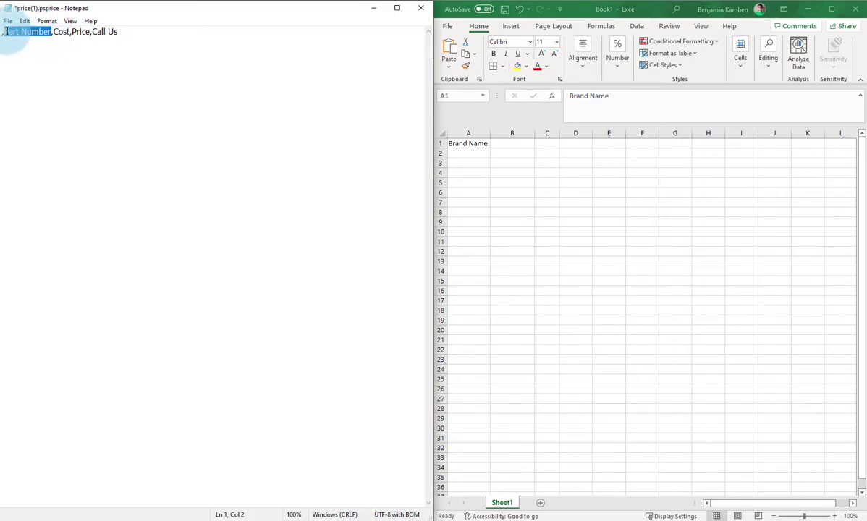
key(ctrl+x)
click(513, 142)
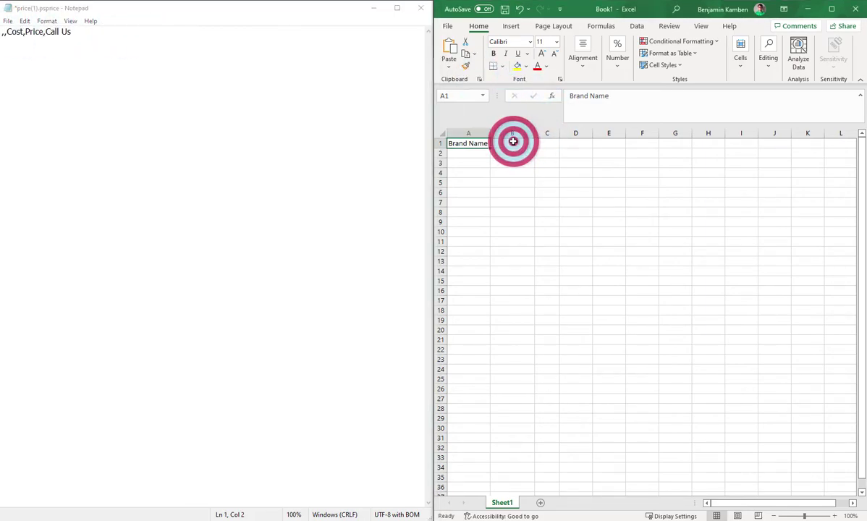
key(ctrl+v)
- Cut the Cost header from the Notepad template and paste it into cell C1
click(29, 45)
drag(23, 31, 7, 32)
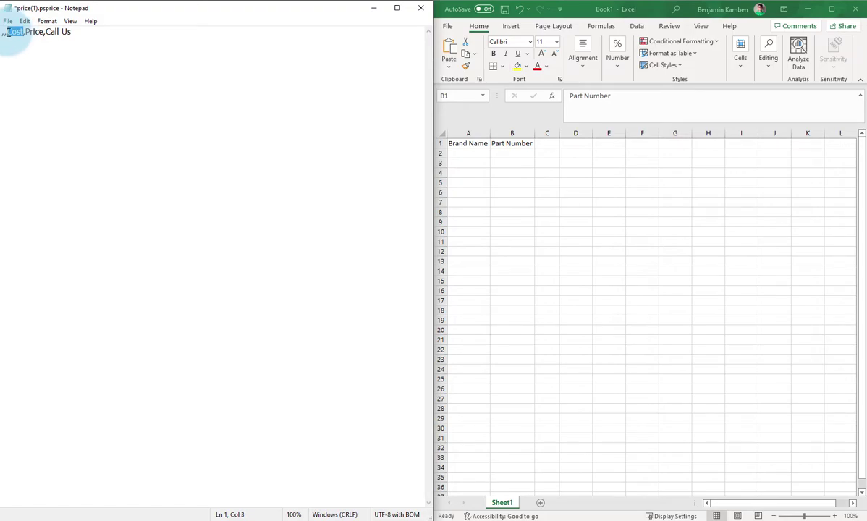
key(ctrl+x)
click(549, 142)
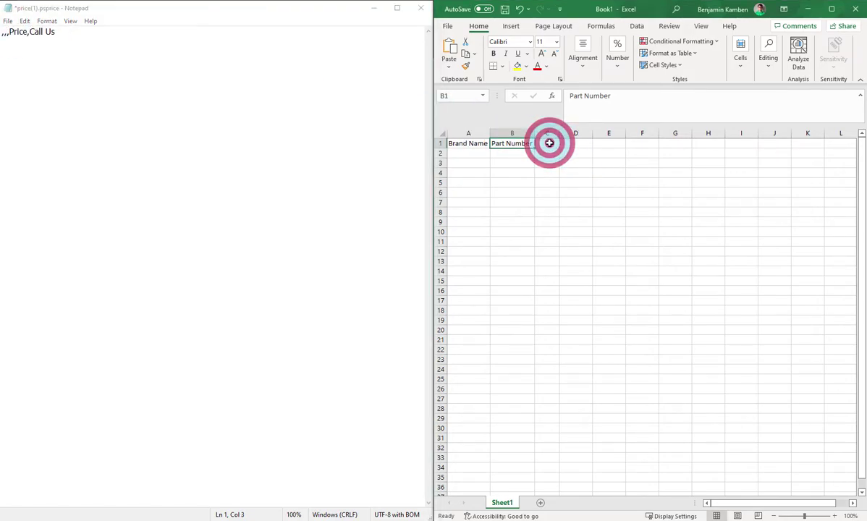
key(ctrl+v)
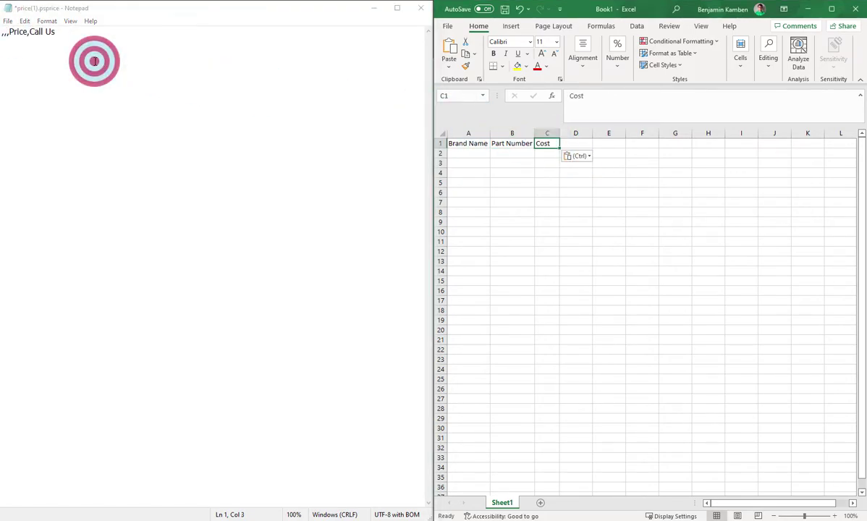
- Cut the Price header from the Notepad template and paste it into cell D1
click(25, 32)
drag(27, 32, 9, 33)
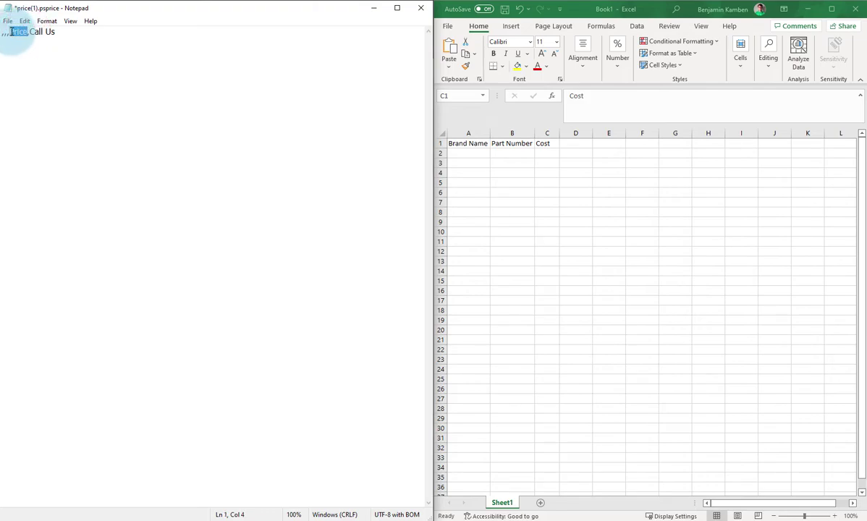
key(ctrl+x)
click(582, 142)
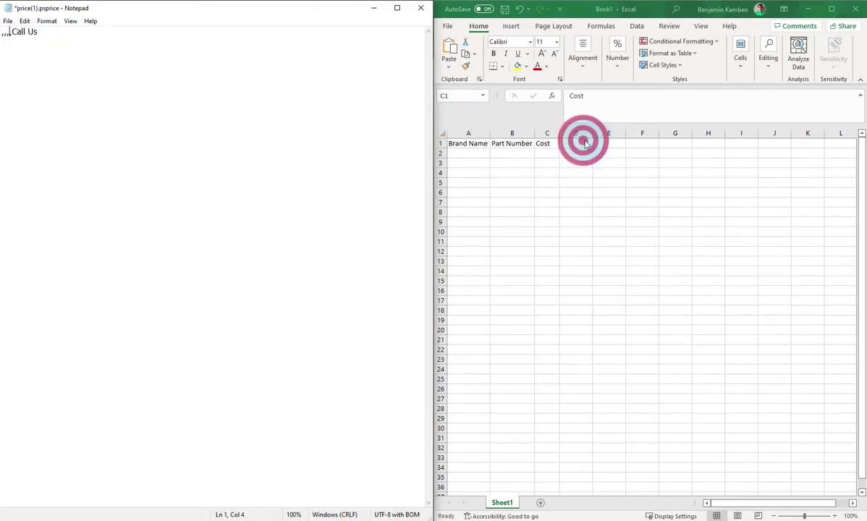
key(ctrl+v)
click(182, 80)
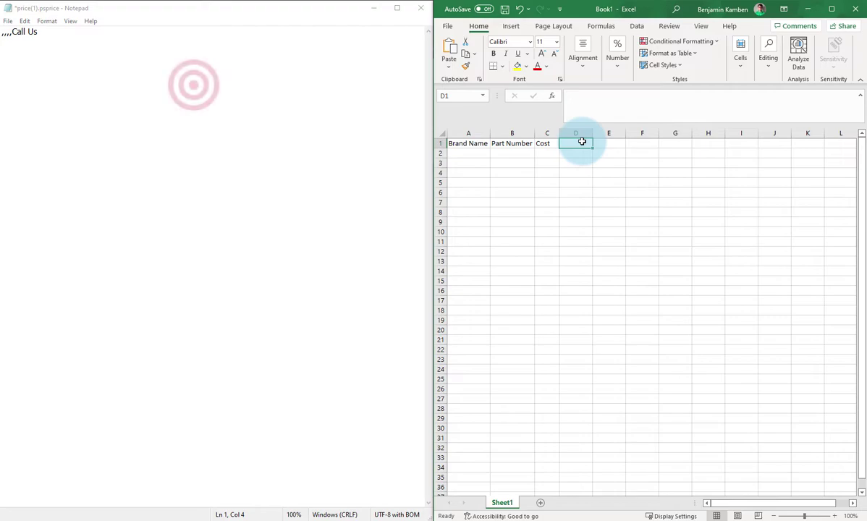
- Cut the Call Us header from the Notepad template and paste it into cell E1
drag(36, 33, 16, 34)
key(ctrl+x)
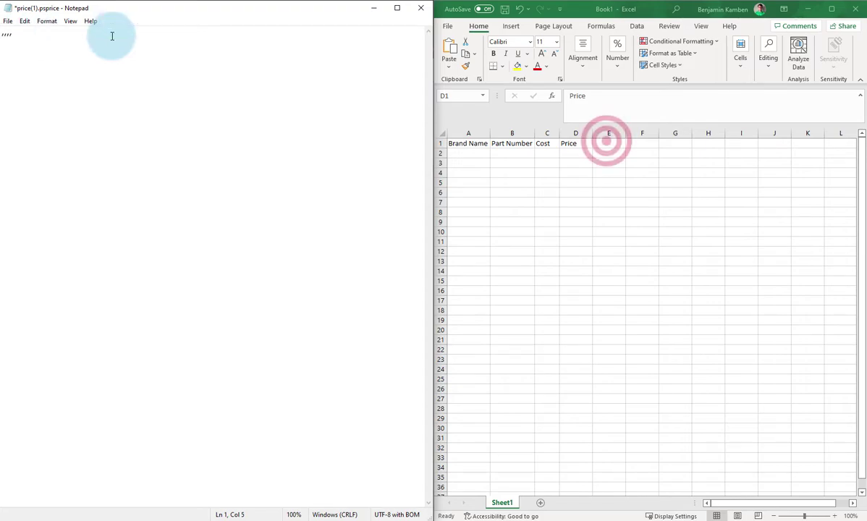
click(607, 142)
key(ctrl+v)
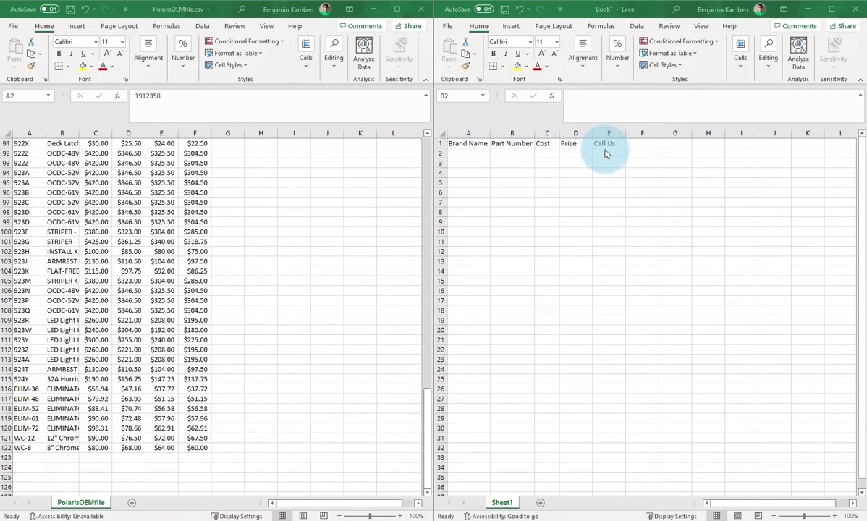
- Copy all part numbers (A2:A122) from PolarisOEMfile.csv and paste them into the Part Number column starting at B2
click(428, 406)
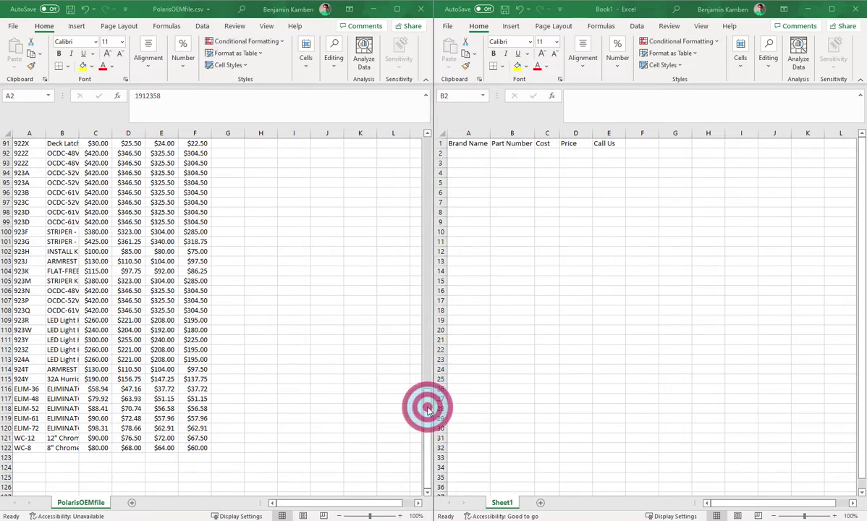
drag(424, 387, 430, 145)
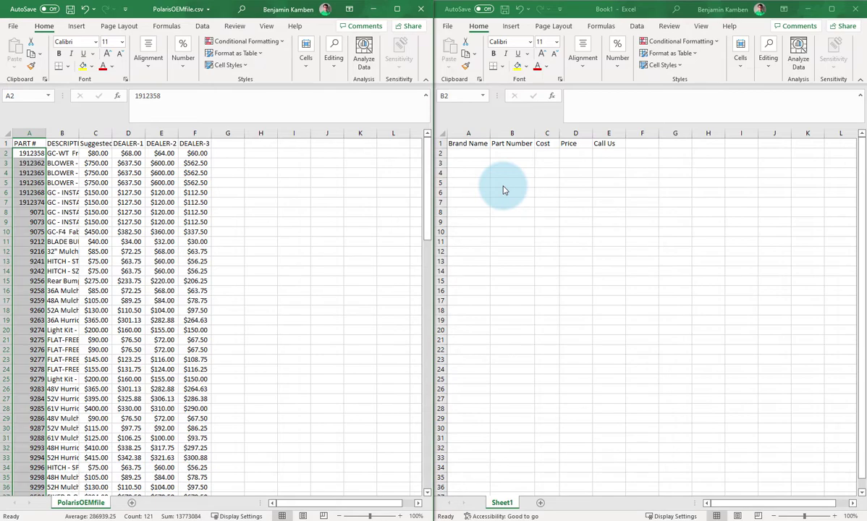
right_click(33, 155)
click(31, 154)
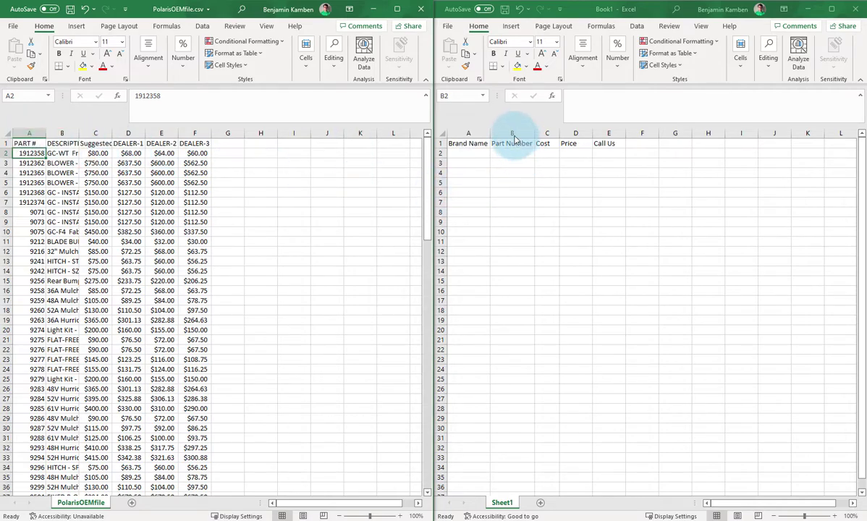
drag(29, 173, 31, 154)
click(30, 153)
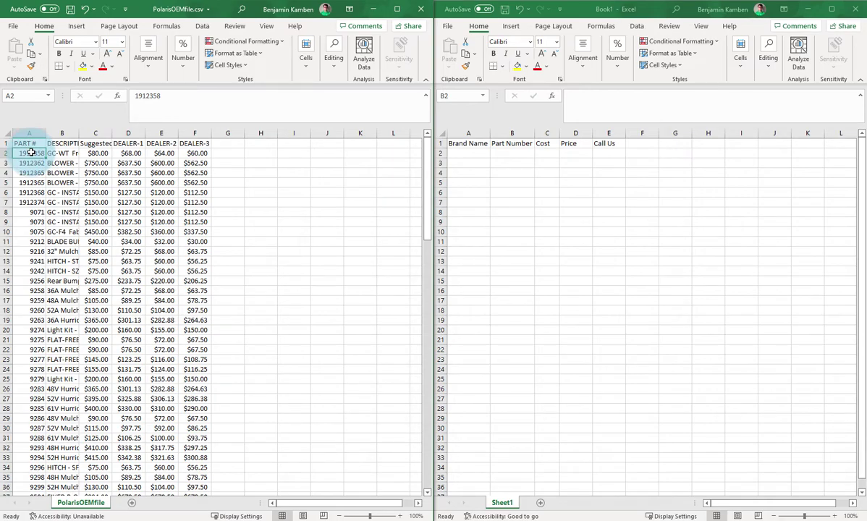
key(shift+Down)
key(shift+Down)
key(shift+Down)
key(shift+Down)
key(shift+Down)
key(shift+Down)
key(shift+Down)
key(shift+Down)
key(shift+Down)
key(shift+Down)
key(shift+Down)
key(shift+Down)
key(shift+Down)
key(shift+Down)
key(shift+Down)
key(shift+Down)
key(shift+Down)
key(shift+Down)
key(shift+Down)
key(shift+Down)
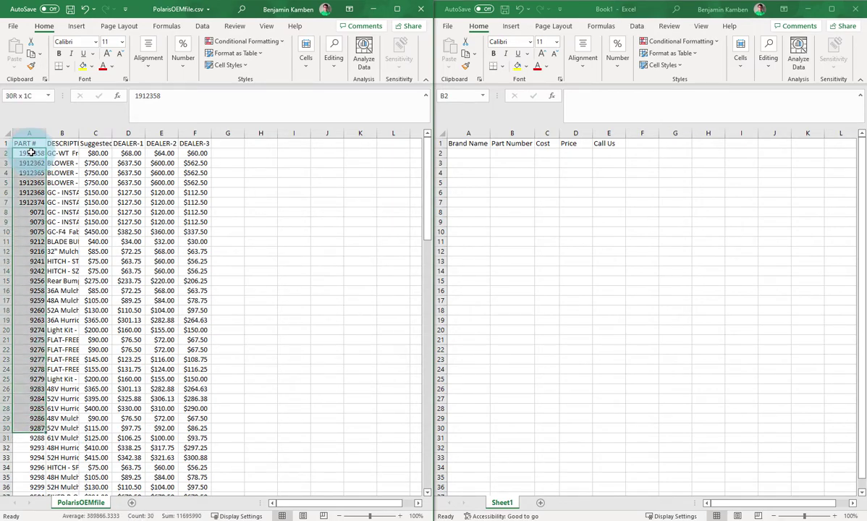
key(shift+Down)
key(shift+Down)
key(shift+Down)
key(shift+Down)
key(shift+Down)
key(shift+Down)
key(shift+Down)
key(shift+Down)
key(shift+Down)
key(shift+Down)
key(shift+Down)
key(shift+Down)
key(shift+Down)
key(shift+Down)
key(shift+Down)
key(shift+Down)
key(shift+Down)
key(shift+Down)
key(shift+Down)
key(shift+Down)
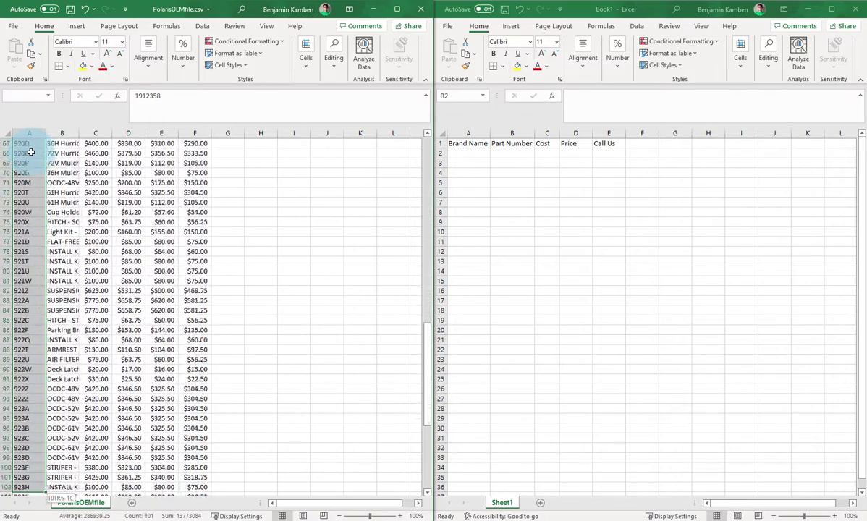
key(shift+Down)
key(shift+Down)
key(shift+Down)
key(shift+Down)
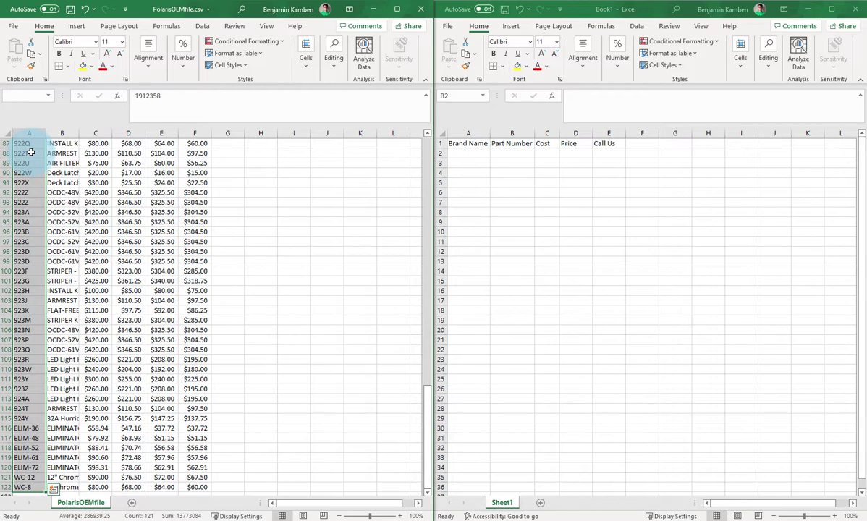
key(ctrl+c)
click(518, 152)
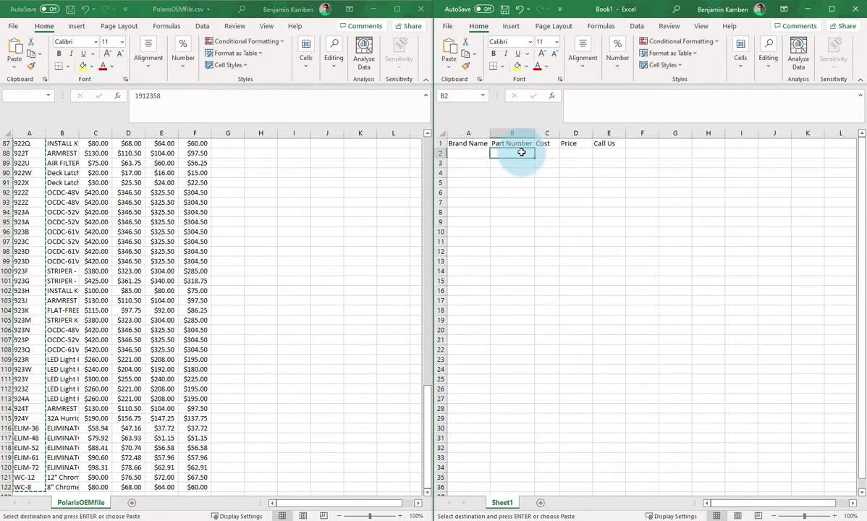
key(ctrl+v)
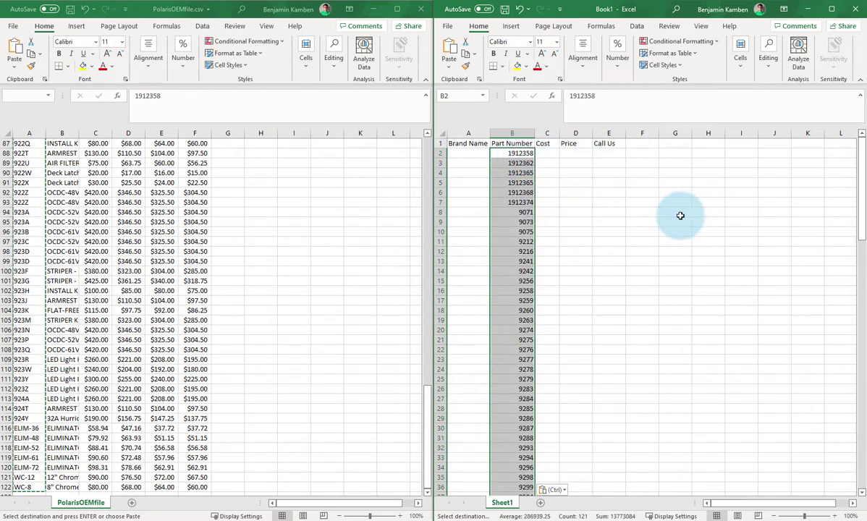
- Enter Polaris in cell A2 of the new workbook and fill it down the Brand Name column to the last part number row
drag(432, 430, 429, 49)
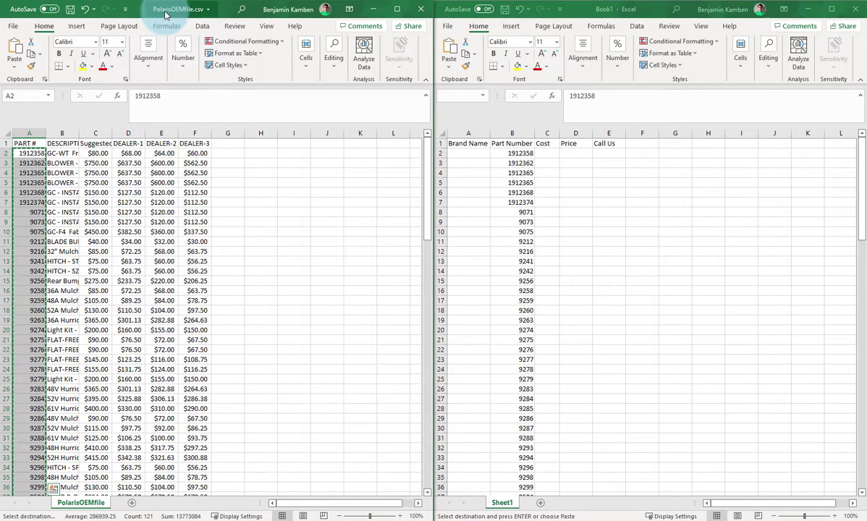
click(469, 150)
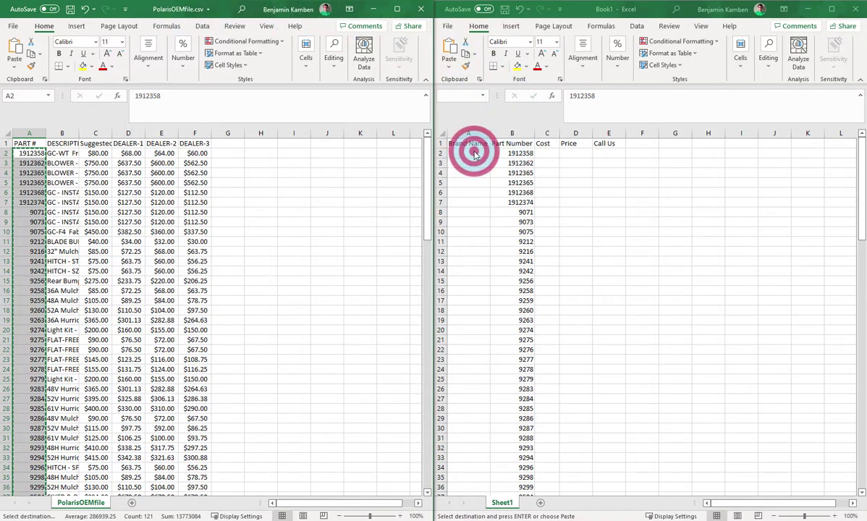
click(472, 151)
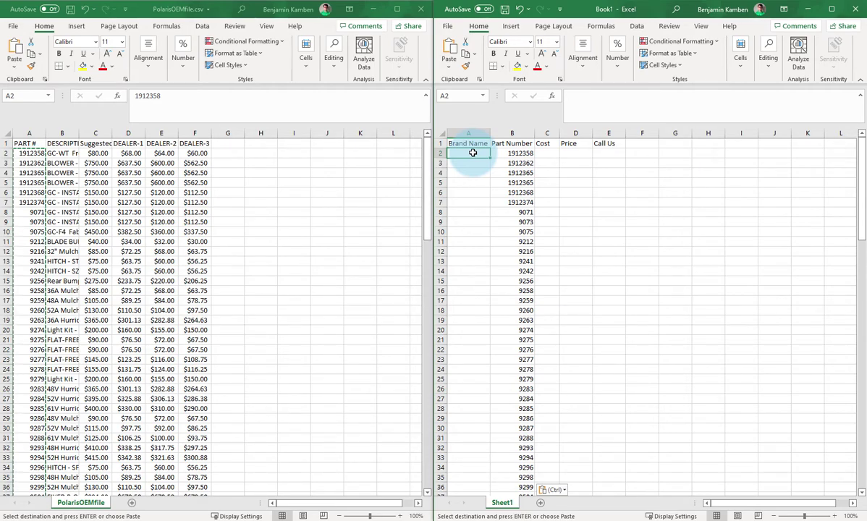
text(P)
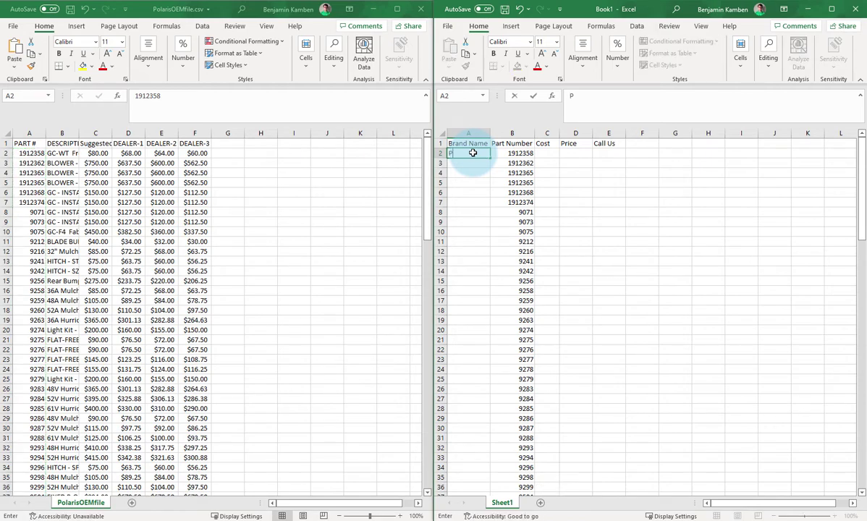
text(olaris)
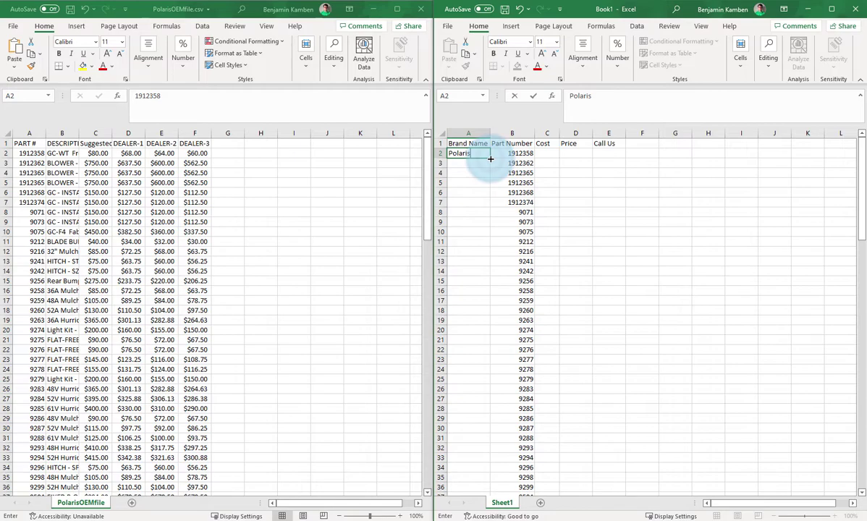
double_click(490, 159)
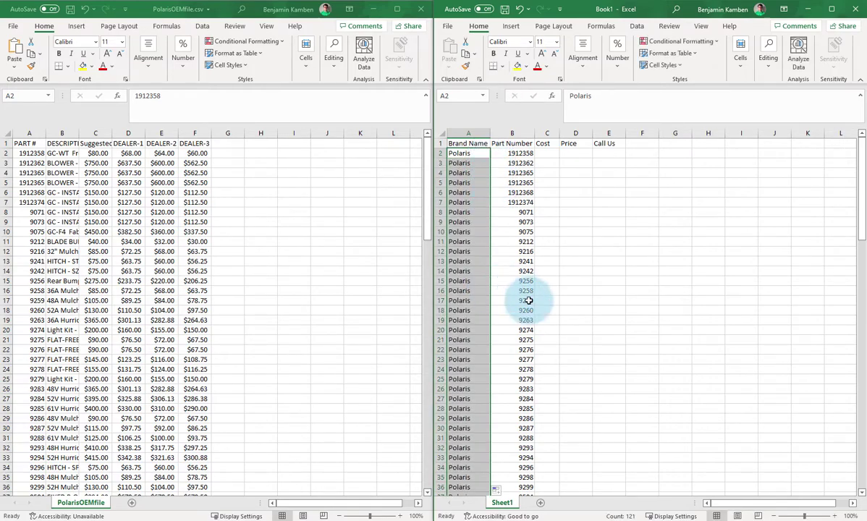
scroll(548, 360, down, 20)
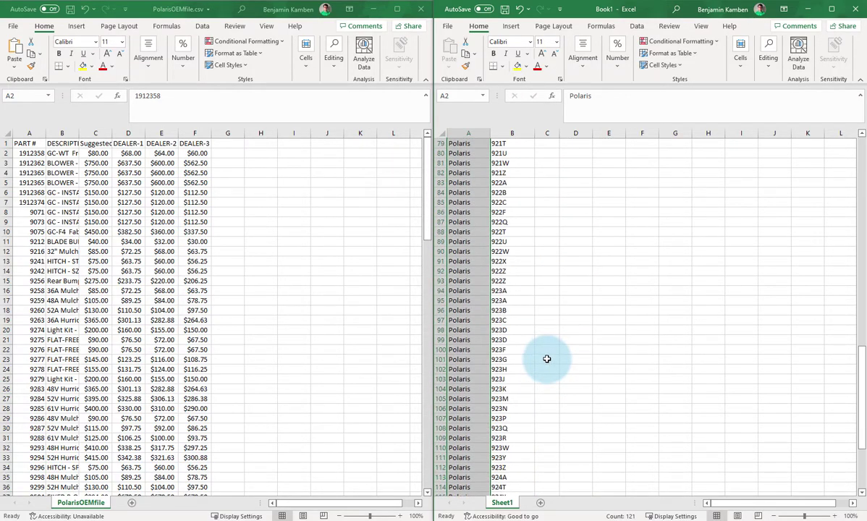
scroll(548, 356, down, 14)
scroll(521, 340, up, 2)
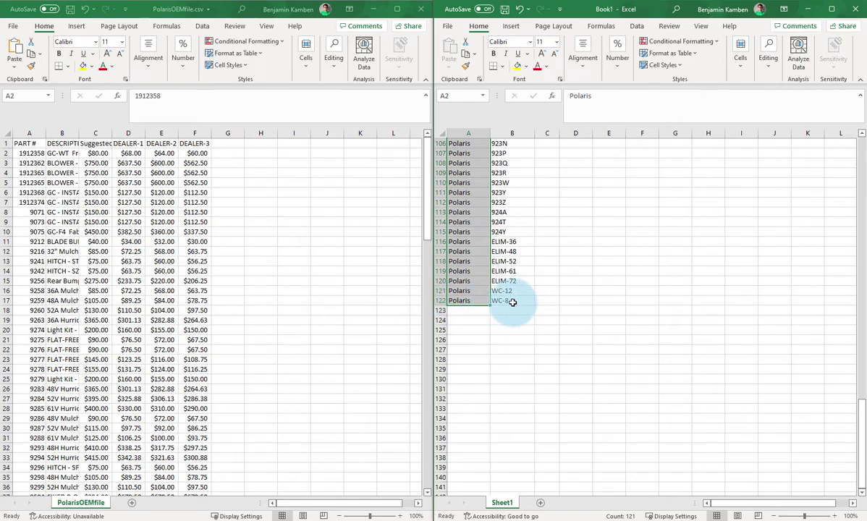
scroll(513, 302, up, 20)
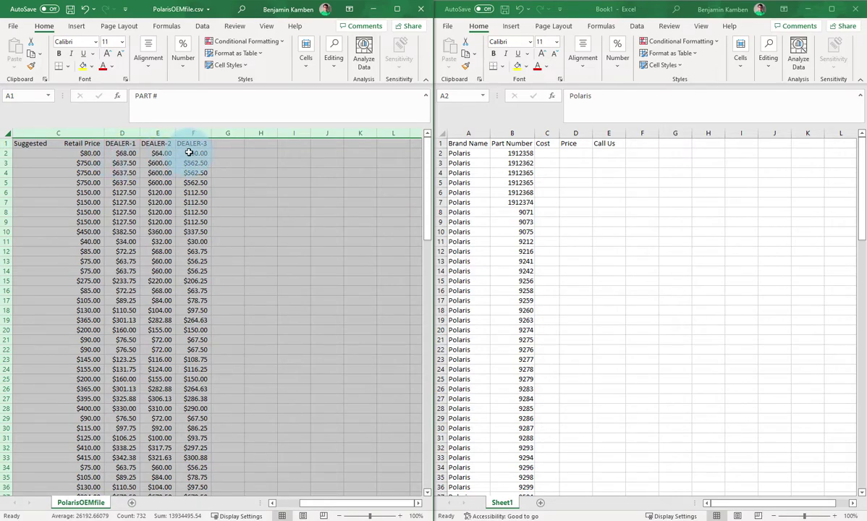
- Copy all Suggested Retail Price values (C2:C122) from PolarisOEMfile.csv and paste them into the Price column starting at D2
click(81, 152)
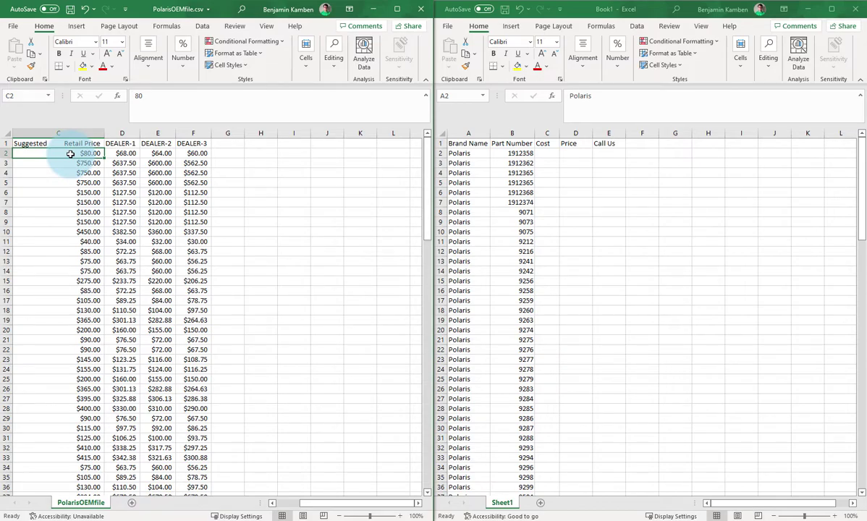
key(shift+Down)
key(shift+Down)
key(shift+Down)
key(shift+Down)
key(shift+Down)
key(shift+Down)
key(shift+Down)
key(shift+Down)
key(shift+Down)
key(shift+Down)
key(shift+Down)
key(shift+Down)
key(shift+Down)
key(shift+Down)
key(shift+Down)
key(shift+Down)
key(shift+Down)
key(shift+Down)
key(shift+Down)
key(shift+Down)
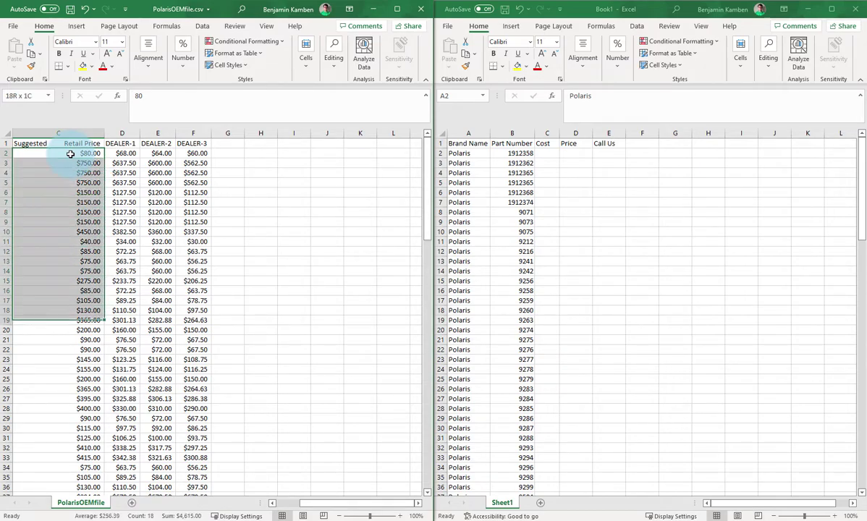
key(shift+Down)
key(shift+Down)
key(shift+Down)
key(shift+Down)
key(shift+Down)
key(shift+Down)
key(shift+Down)
key(shift+Down)
key(shift+Down)
key(shift+Down)
key(shift+Down)
key(shift+Down)
key(shift+Down)
key(shift+Down)
key(shift+Down)
key(shift+Down)
key(shift+Down)
key(shift+Down)
key(shift+Down)
key(shift+Down)
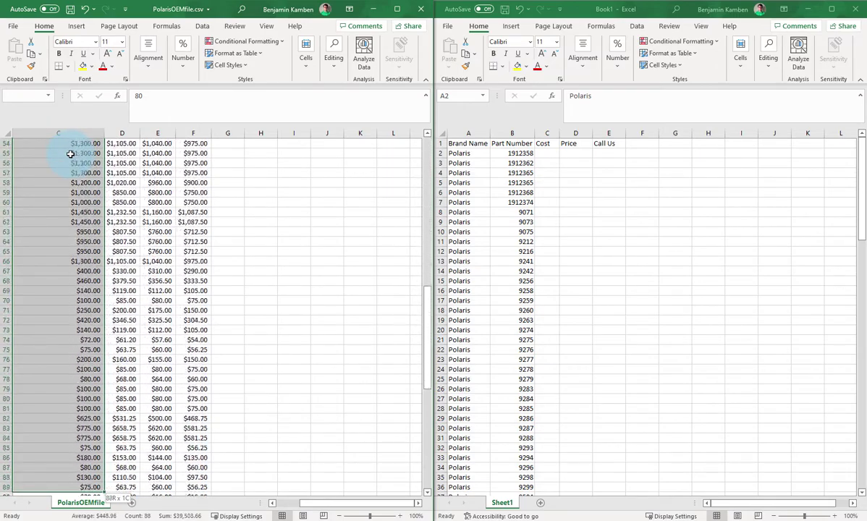
key(shift+Down)
key(shift+Down)
key(shift+Down)
key(shift+Down)
key(shift+Down)
key(shift+Down)
key(shift+Down)
key(shift+Down)
key(shift+Down)
key(shift+Down)
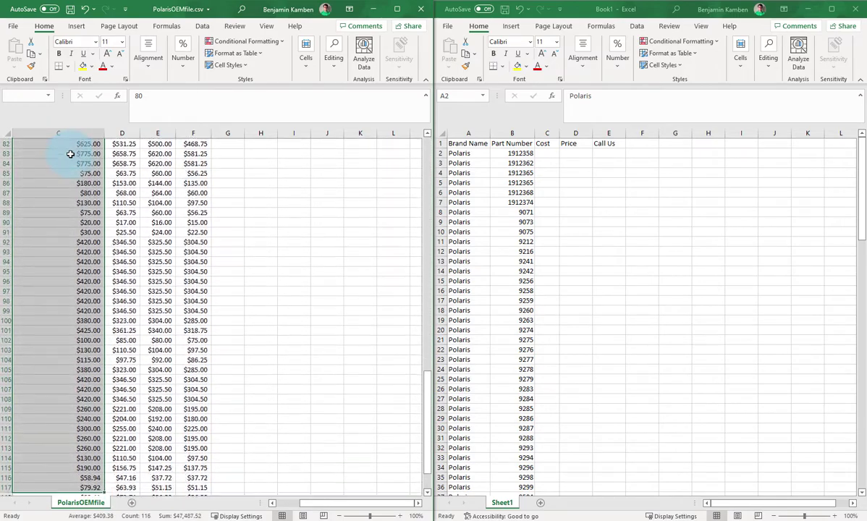
key(ctrl+c)
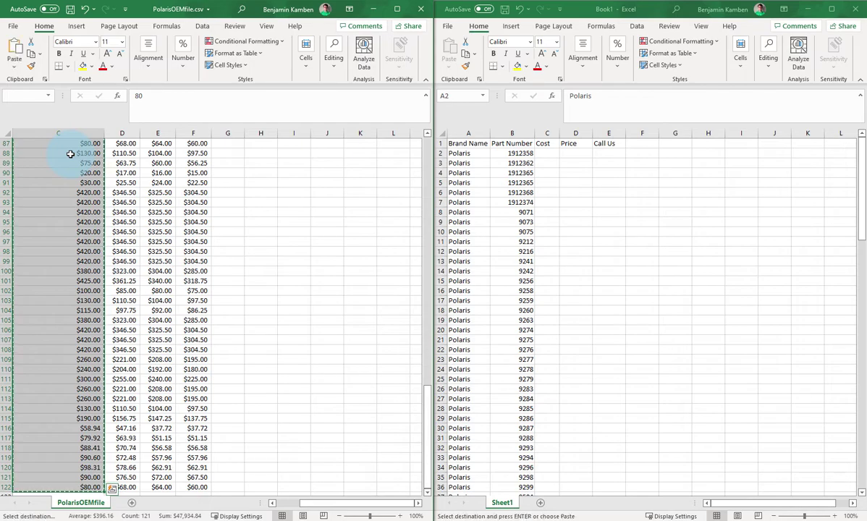
click(579, 157)
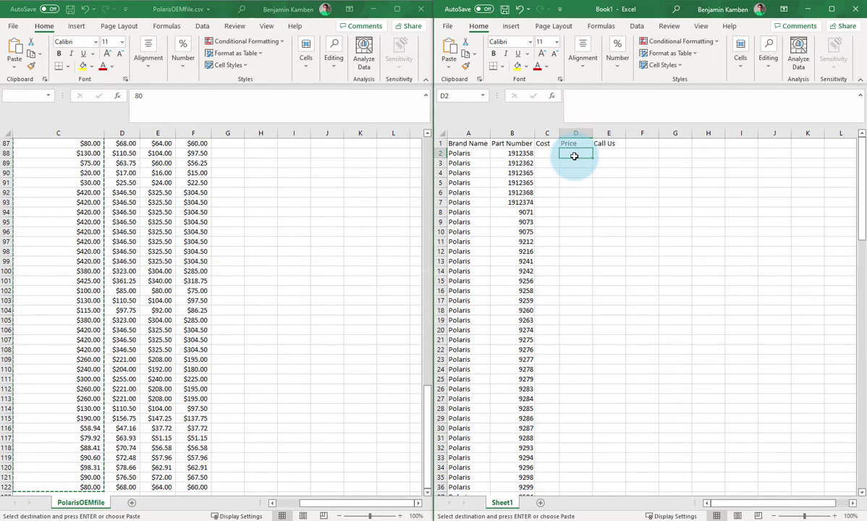
key(ctrl+v)
- Copy all DEALER-3 prices (F2:F122) from PolarisOEMfile.csv and paste them into the Cost column starting at C2
drag(427, 418, 430, 153)
click(296, 191)
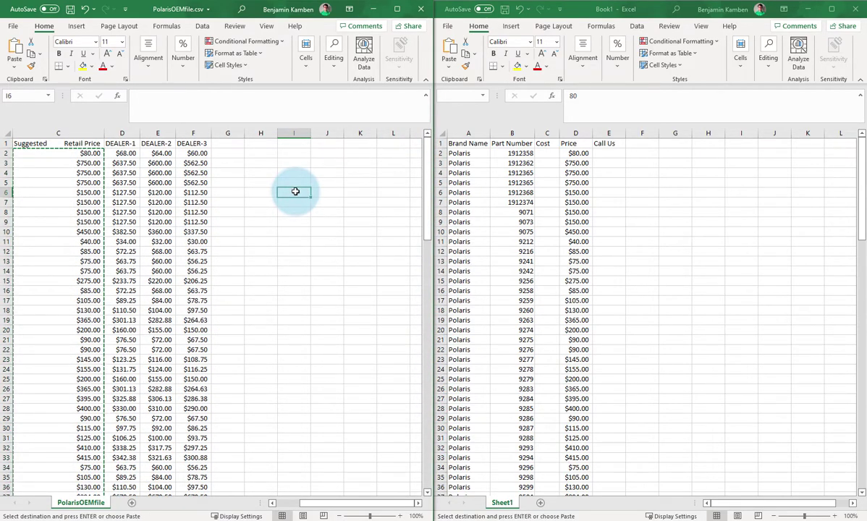
click(192, 153)
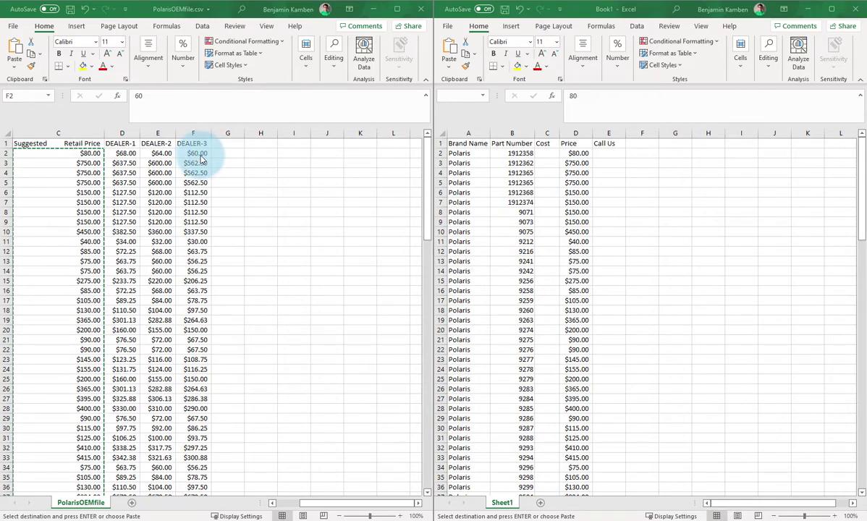
click(203, 154)
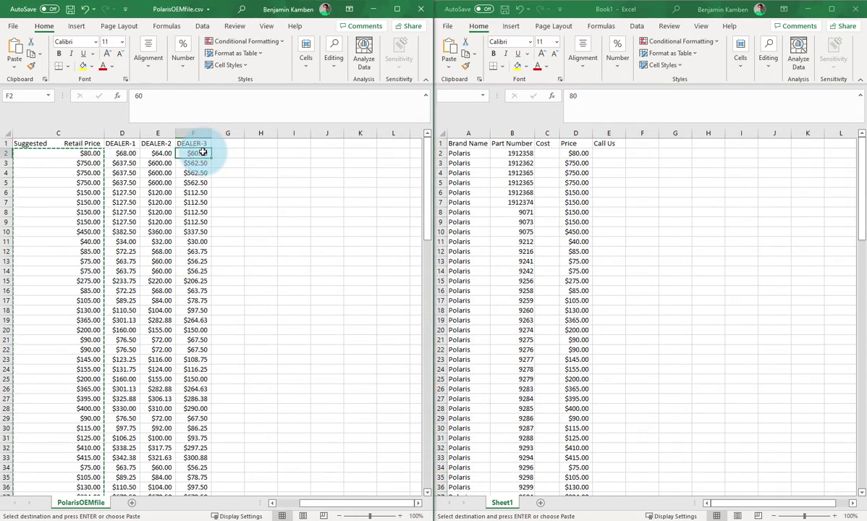
key(shift+Down)
key(shift+Down)
key(shift+Down)
key(shift+Down)
key(shift+Down)
key(shift+Down)
key(shift+Down)
key(shift+Down)
key(shift+Down)
key(shift+Down)
key(shift+Down)
key(shift+Down)
key(shift+Down)
key(shift+Down)
key(shift+Down)
key(shift+Down)
key(shift+Down)
key(shift+Down)
key(shift+Down)
key(shift+Down)
key(shift+Down)
key(shift+Down)
key(shift+Down)
key(shift+Down)
key(shift+Down)
key(shift+Down)
key(shift+Down)
key(shift+Down)
key(shift+Down)
key(shift+Down)
key(shift+Down)
key(shift+Down)
key(shift+Down)
key(shift+Down)
key(shift+Down)
key(shift+Down)
key(shift+Down)
key(shift+Down)
key(shift+Down)
key(shift+Down)
key(ctrl+shift+Down)
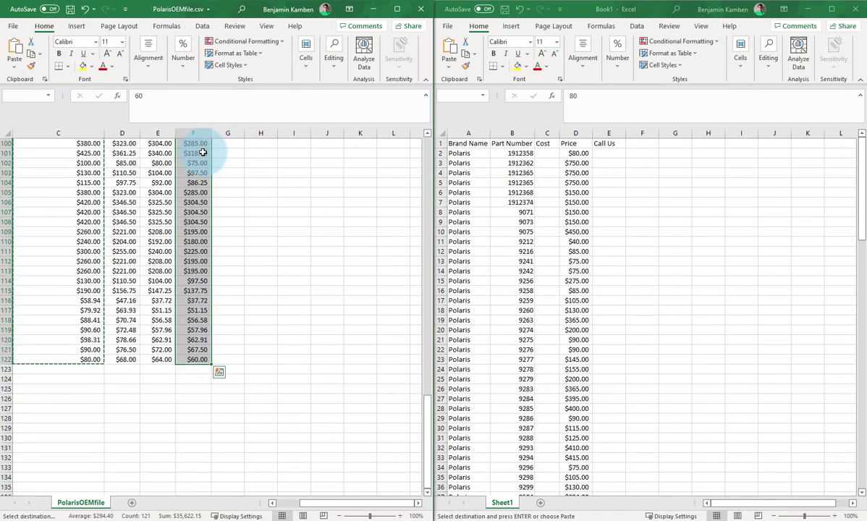
key(ctrl+c)
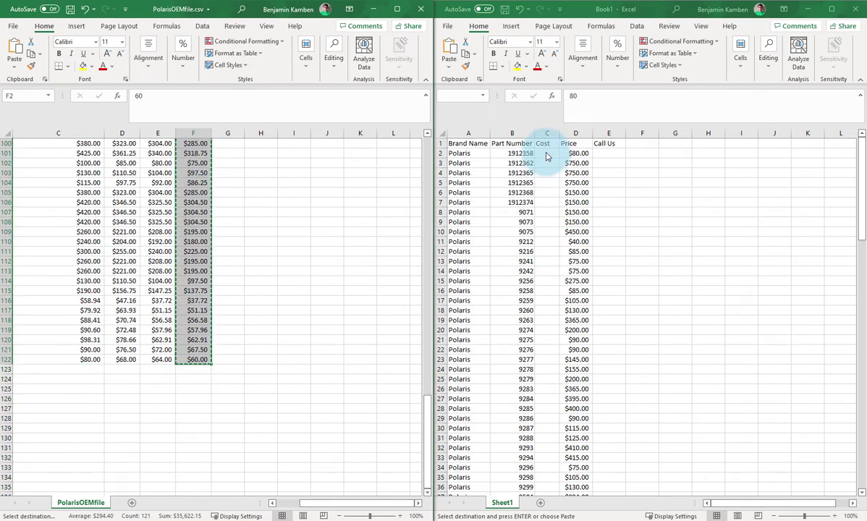
right_click(545, 154)
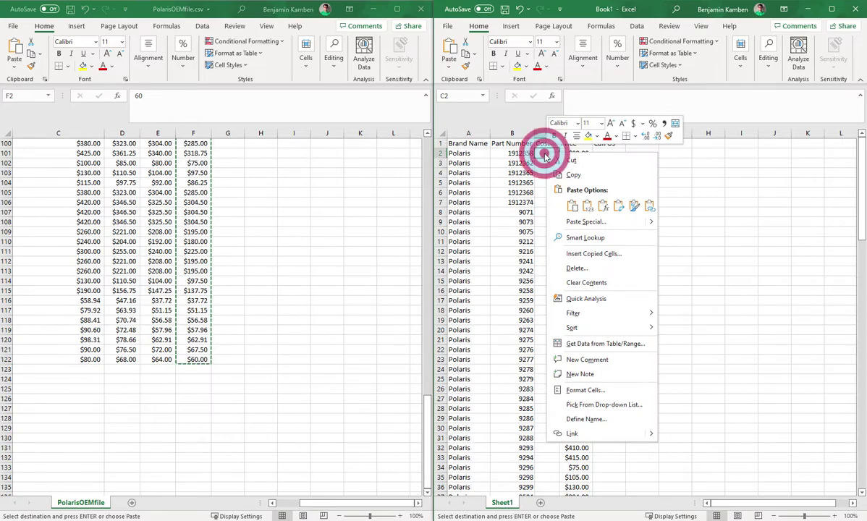
key(Escape)
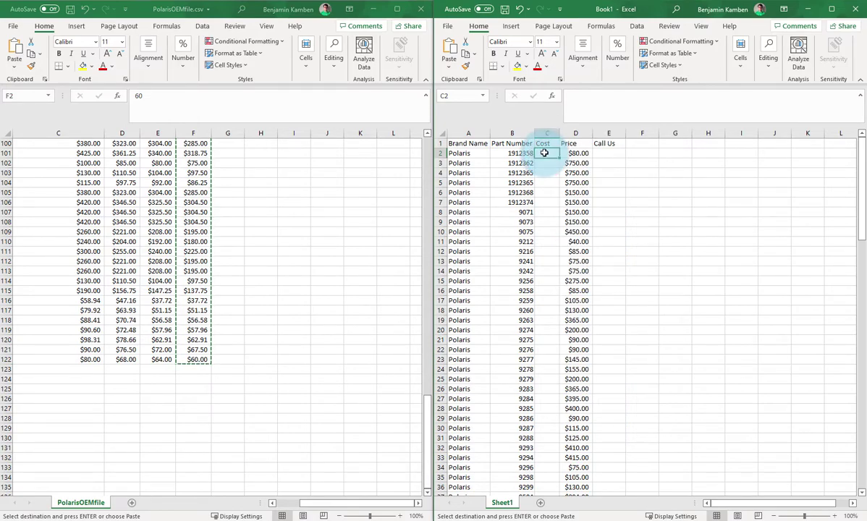
key(ctrl+v)
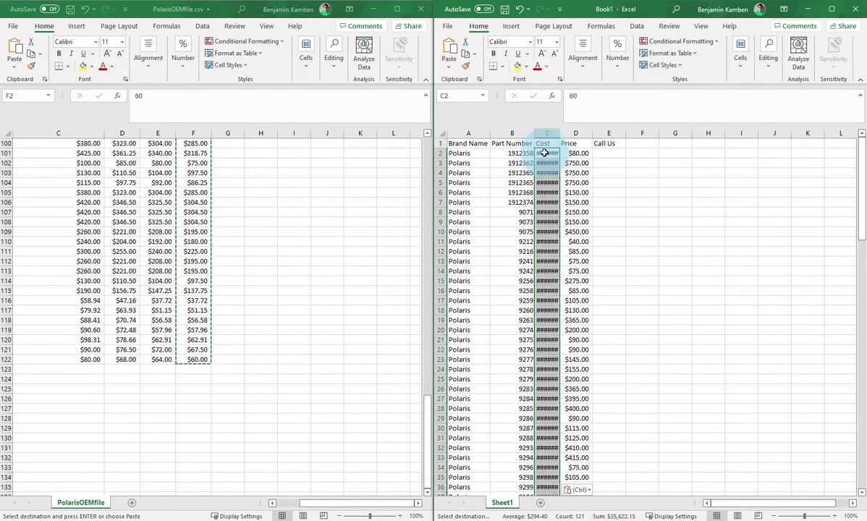
- Auto-fit all column widths in the new workbook to their contents
click(442, 133)
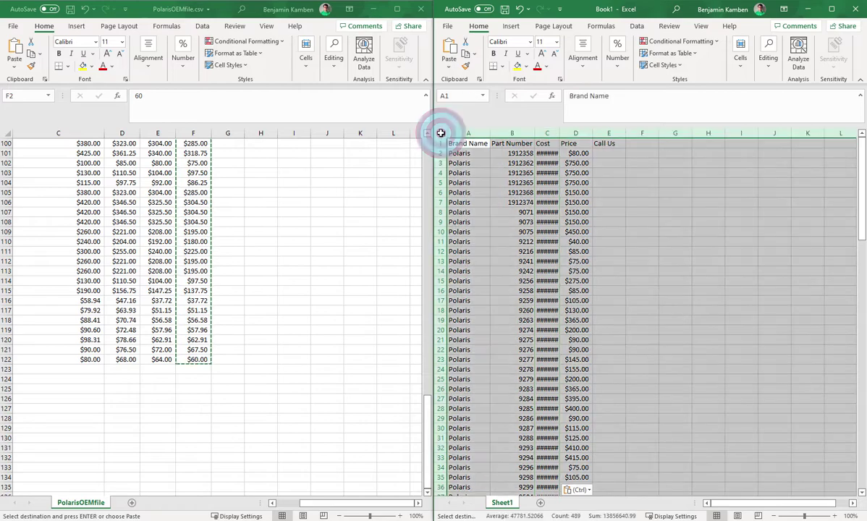
double_click(560, 132)
click(629, 192)
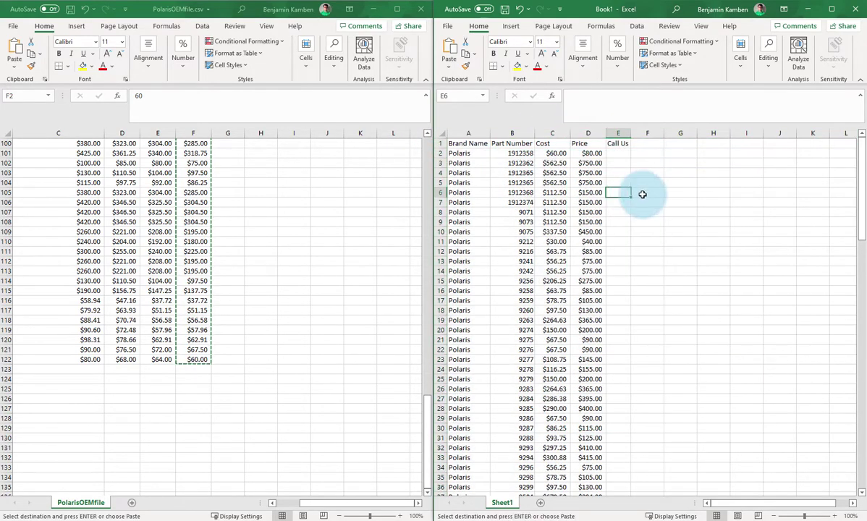
- Enter TRUE in cell E2 and fill it down the Call Us column to the last part number row
click(622, 153)
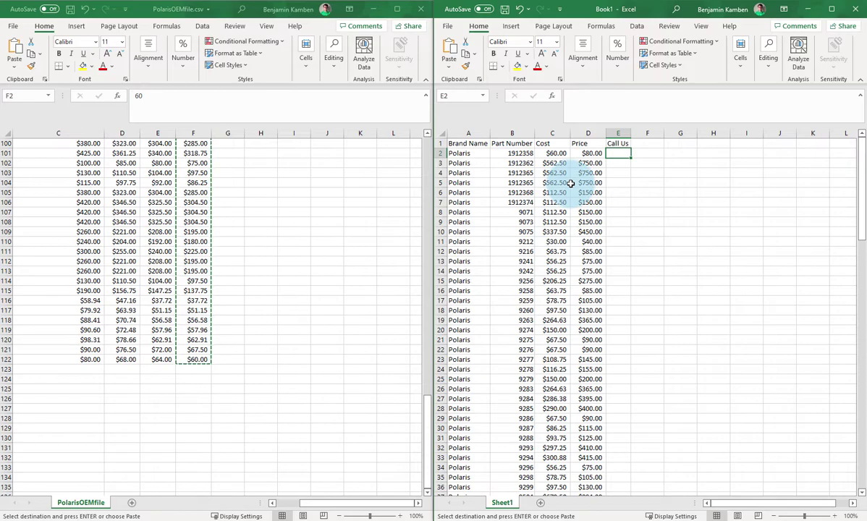
click(624, 152)
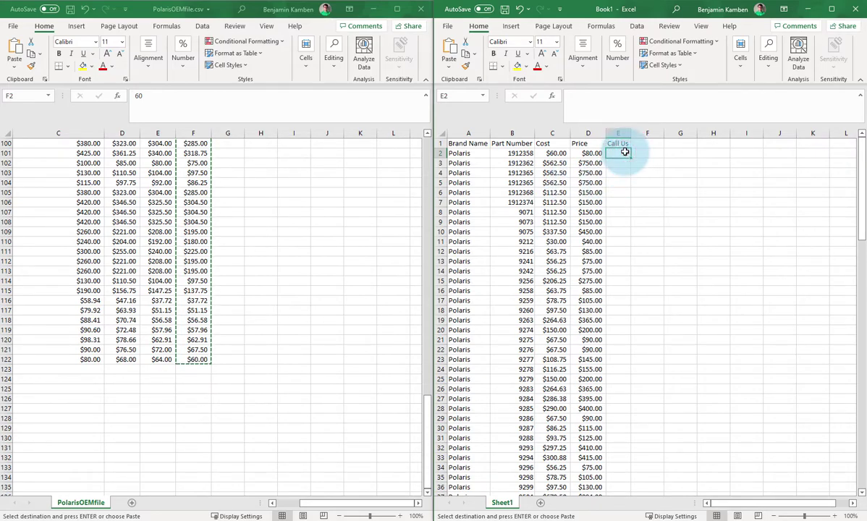
text(TRUE)
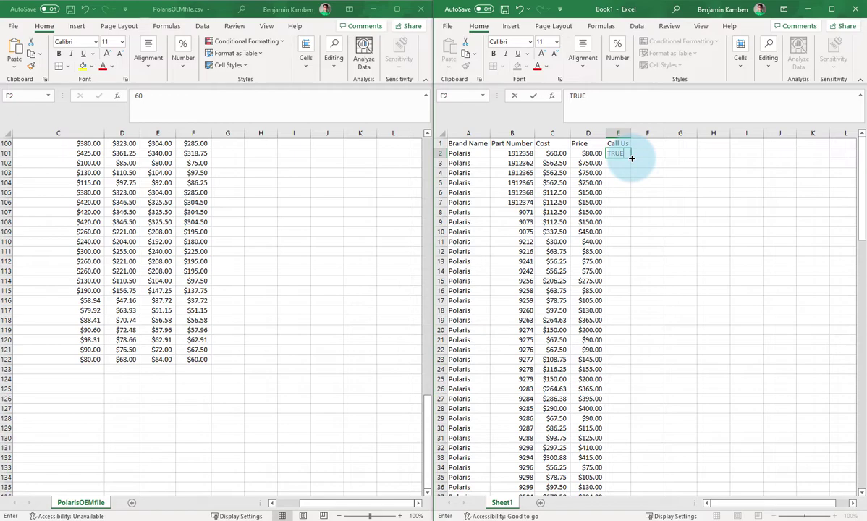
double_click(631, 157)
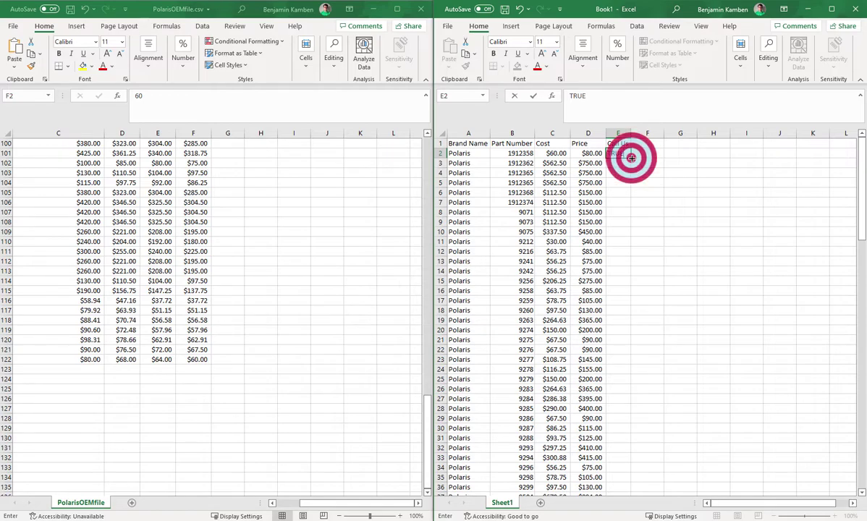
scroll(660, 318, down, 2)
scroll(660, 318, down, 20)
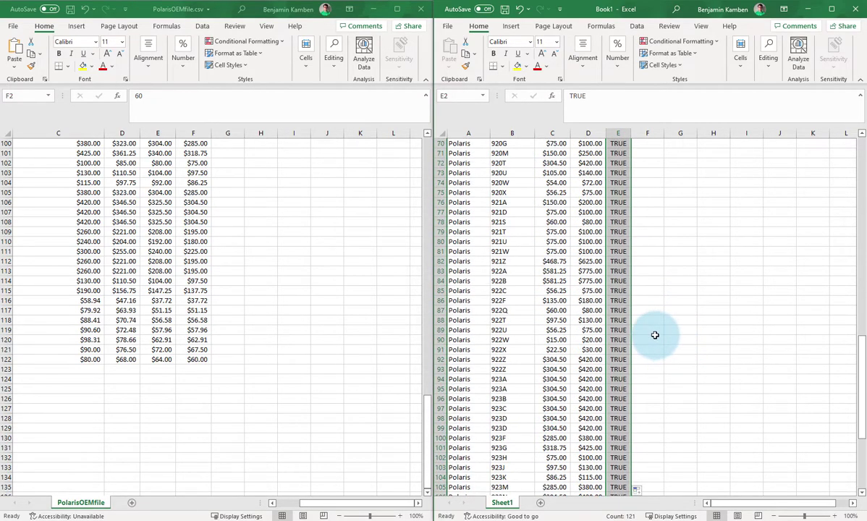
scroll(714, 308, up, 20)
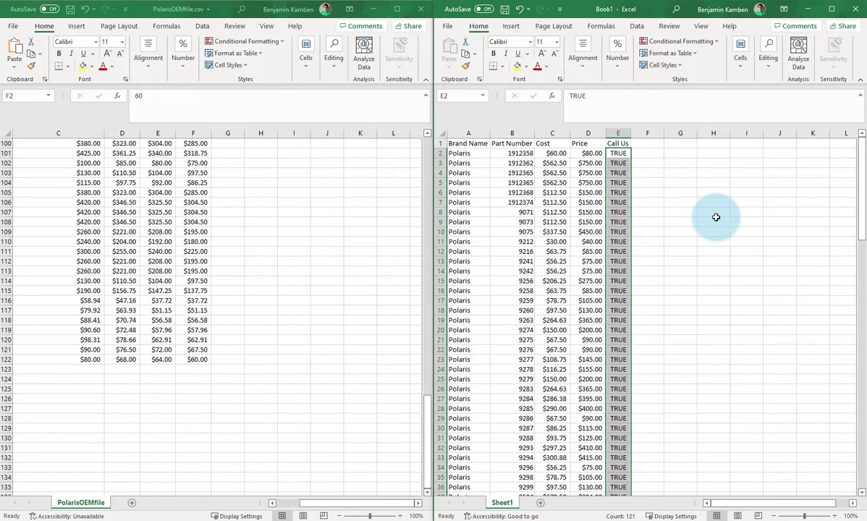
- Save the new workbook in the Documents folder as price.csv in CSV UTF-8 (Comma delimited) format
mouse_move(112, 519)
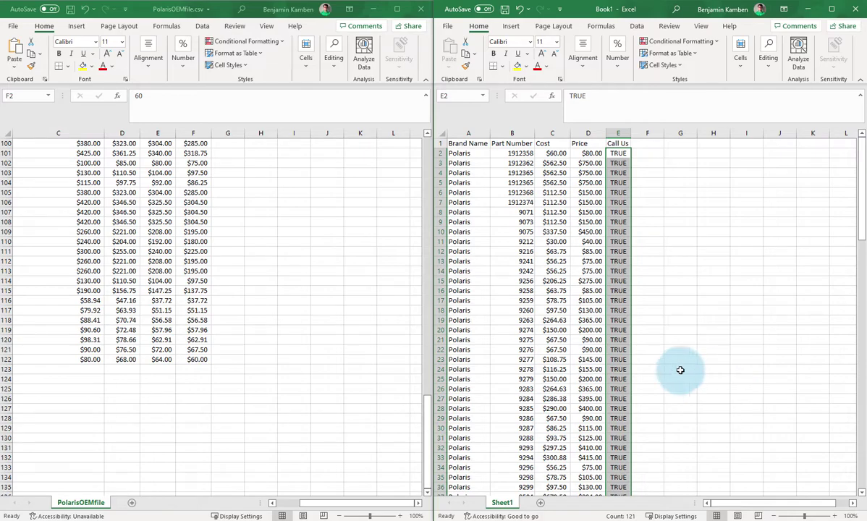
click(448, 27)
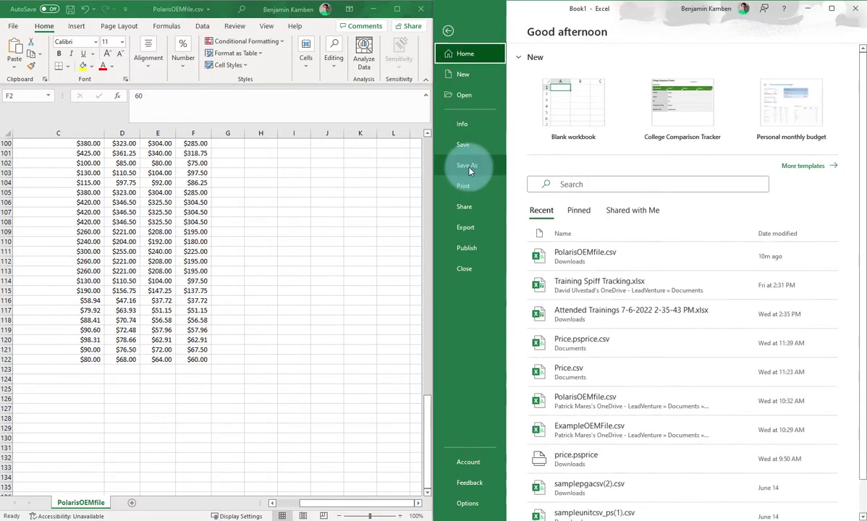
click(469, 170)
click(583, 234)
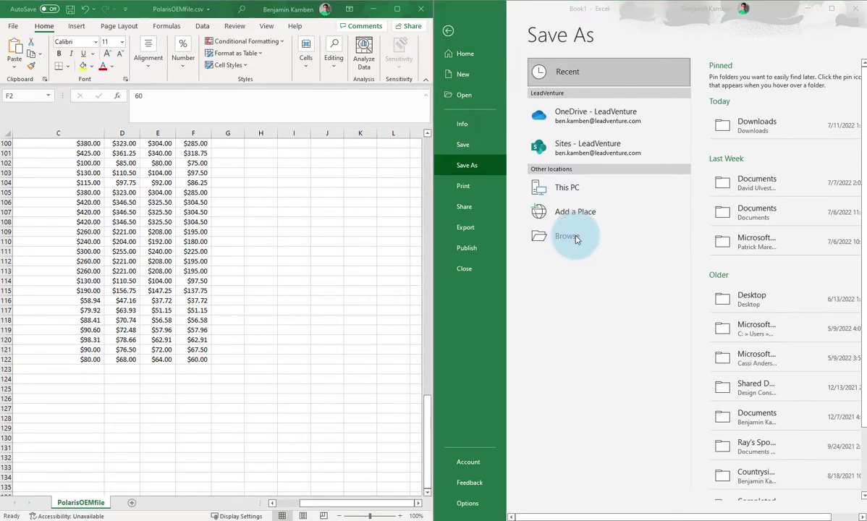
click(483, 105)
drag(557, 202, 472, 190)
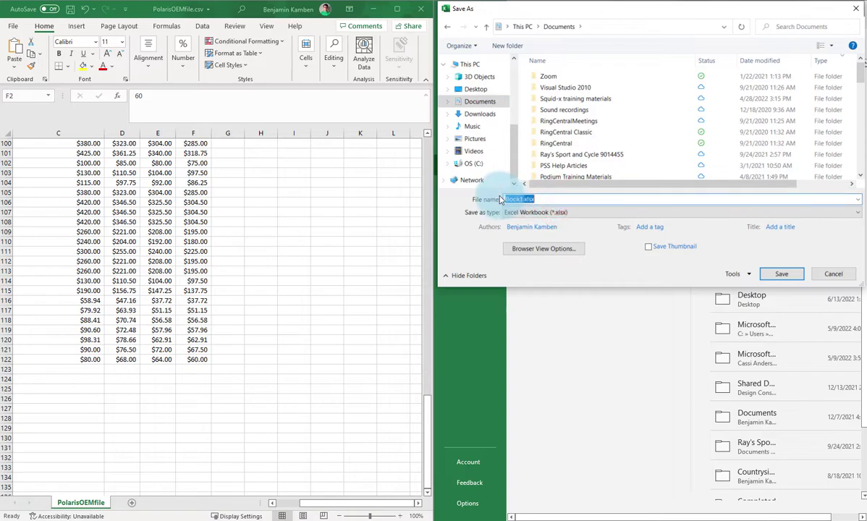
key(BackSpace)
text(price)
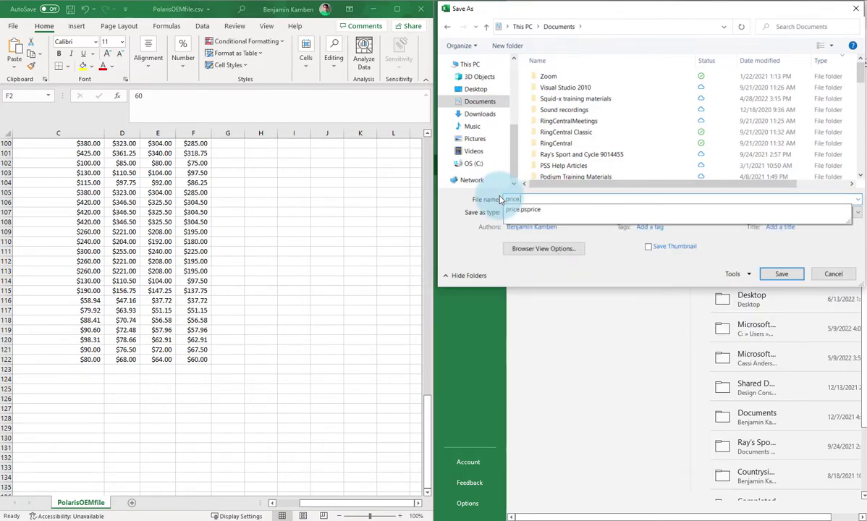
text(.cs)
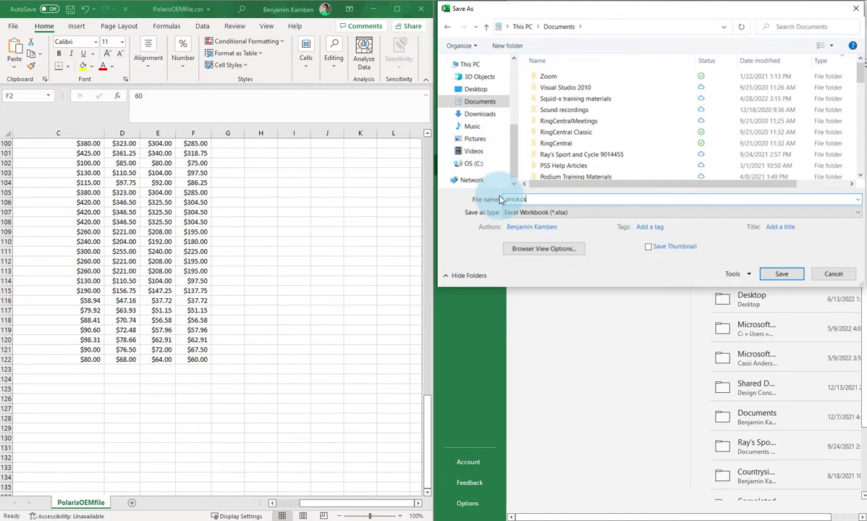
text(v)
click(557, 212)
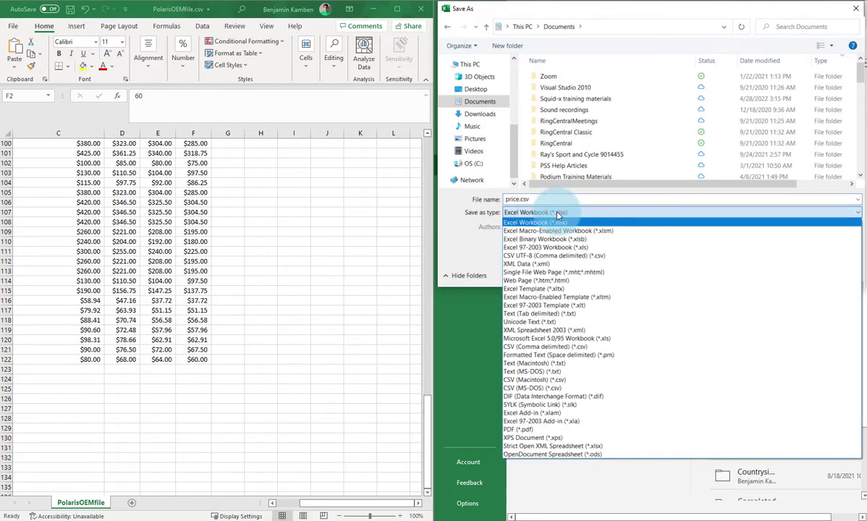
click(568, 258)
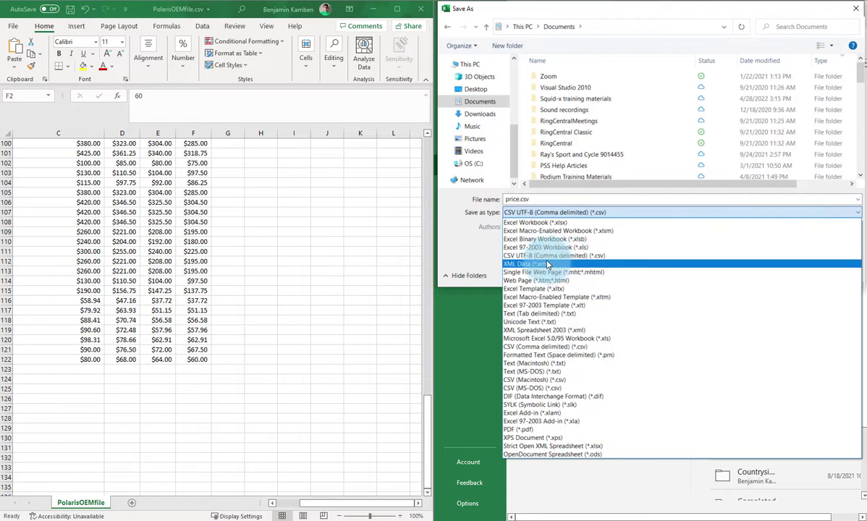
click(595, 258)
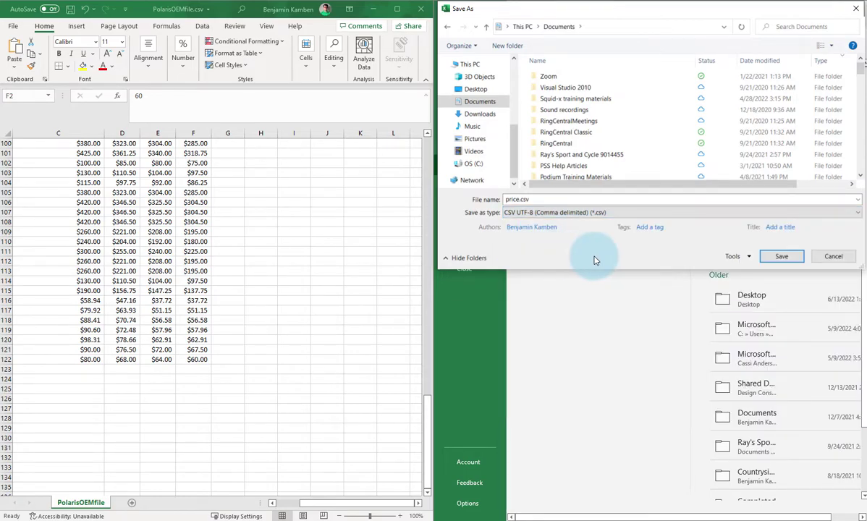
click(784, 258)
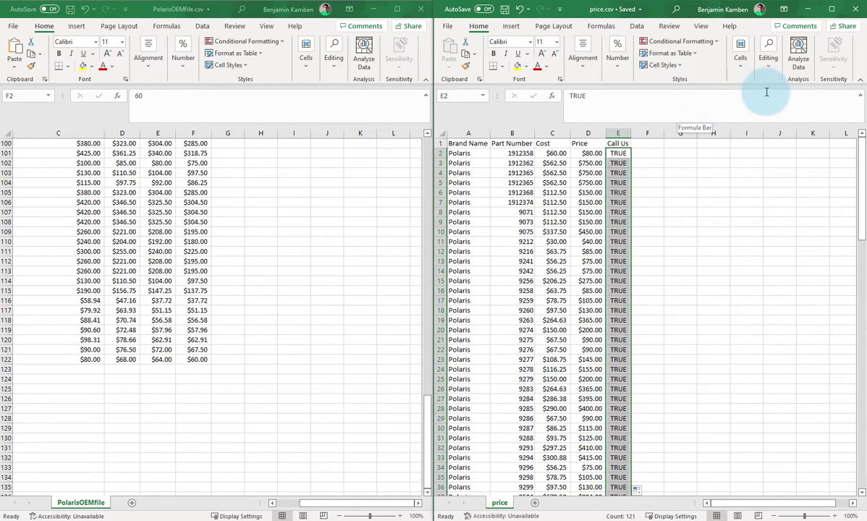
- Close the price.csv and PolarisOEMfile.csv workbooks
click(855, 9)
click(855, 9)
click(421, 8)
click(436, 289)
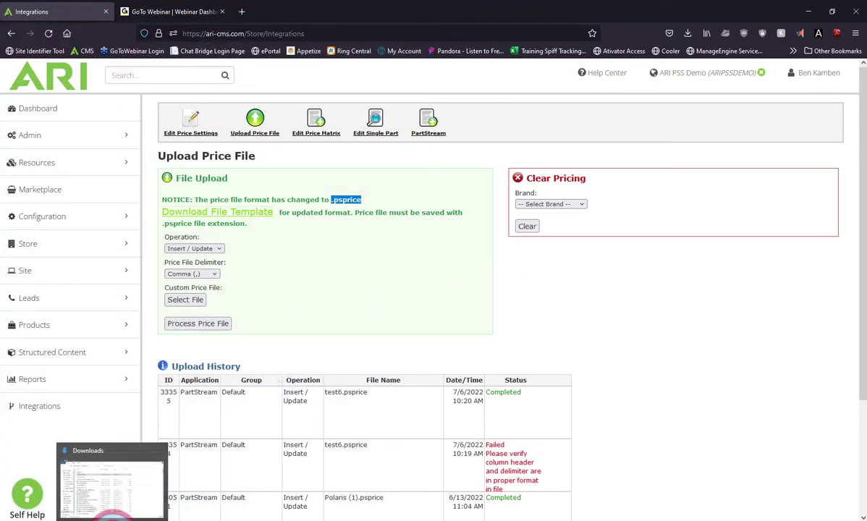
- Switch to File Explorer, search the Documents folder for price.csv and select that file
click(105, 482)
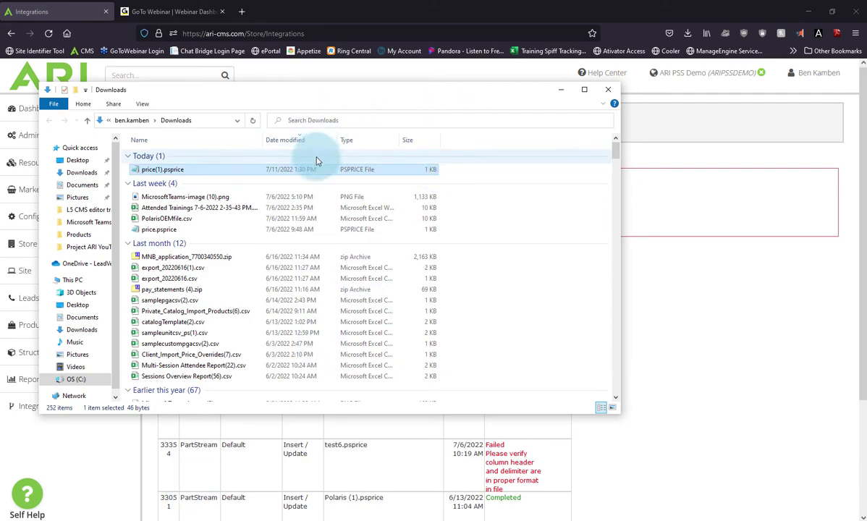
click(82, 185)
click(352, 120)
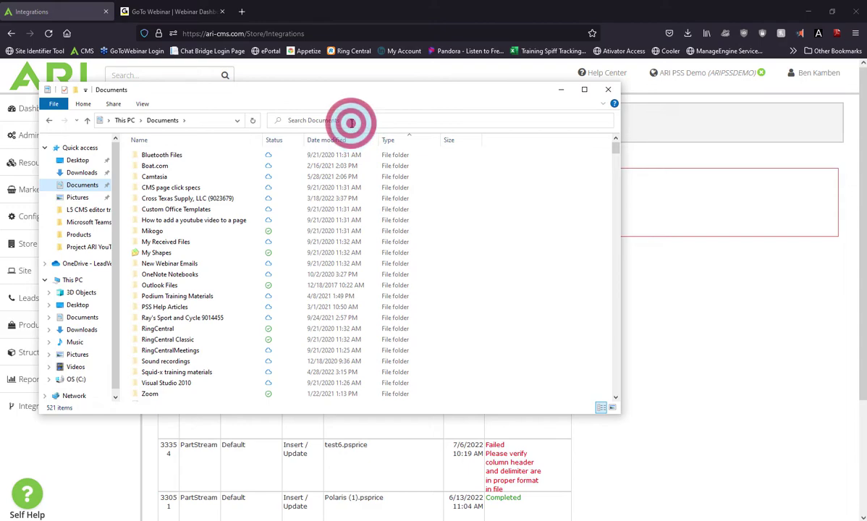
text(price.csv)
click(605, 120)
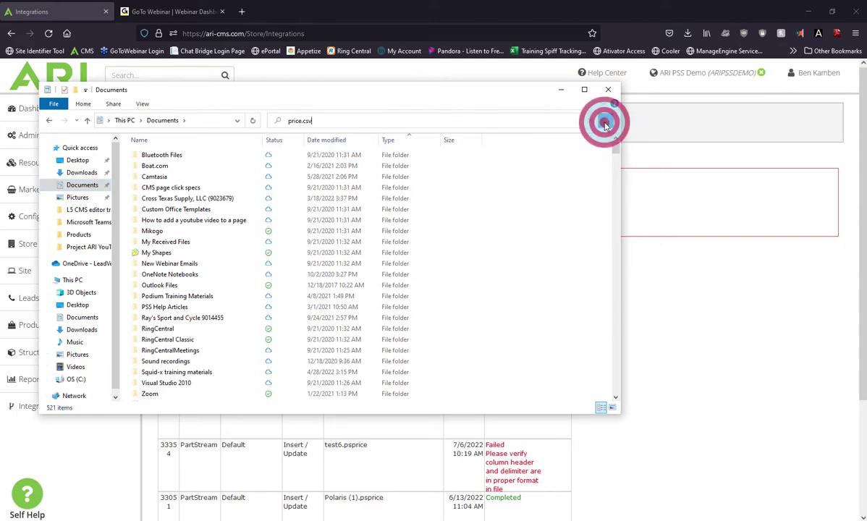
click(616, 147)
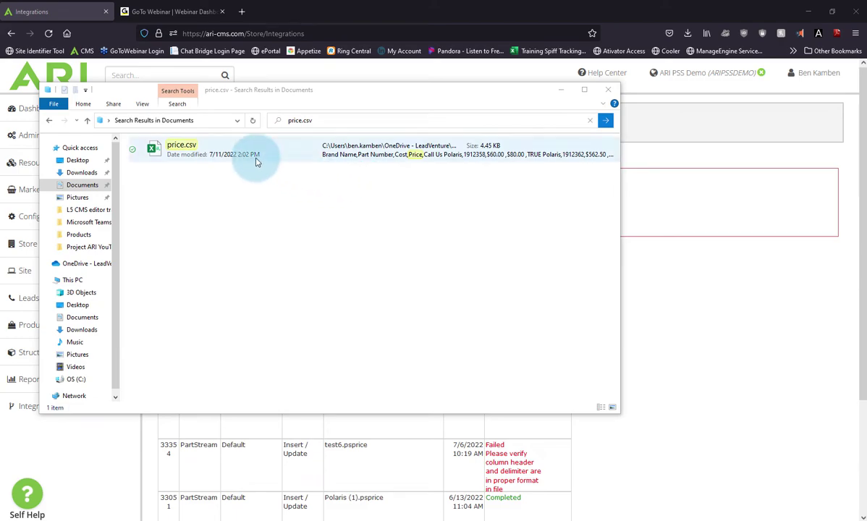
click(285, 154)
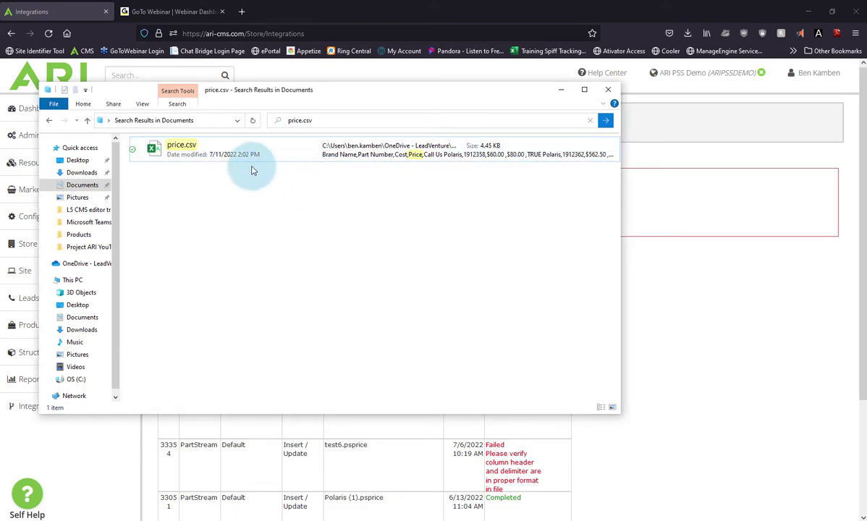
click(193, 147)
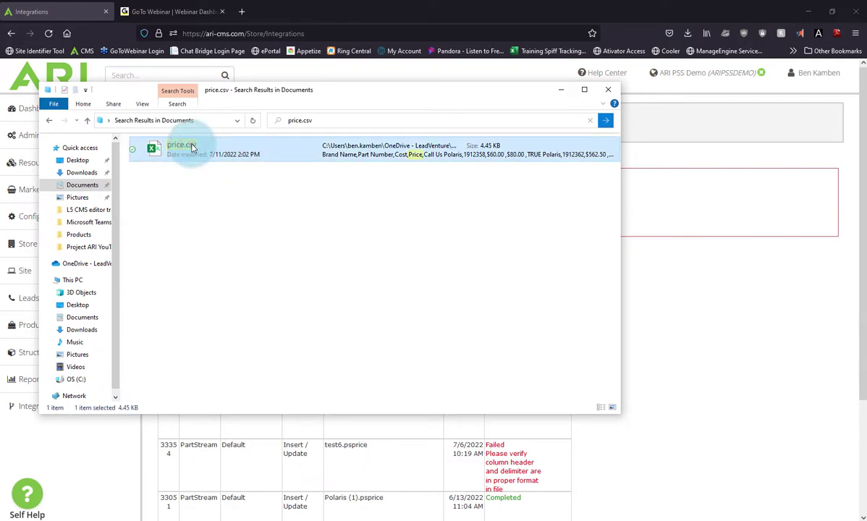
click(195, 200)
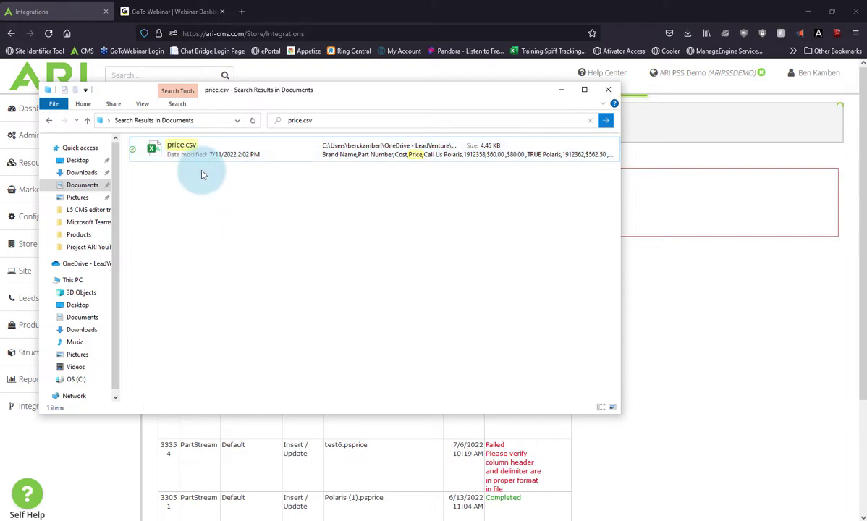
click(191, 147)
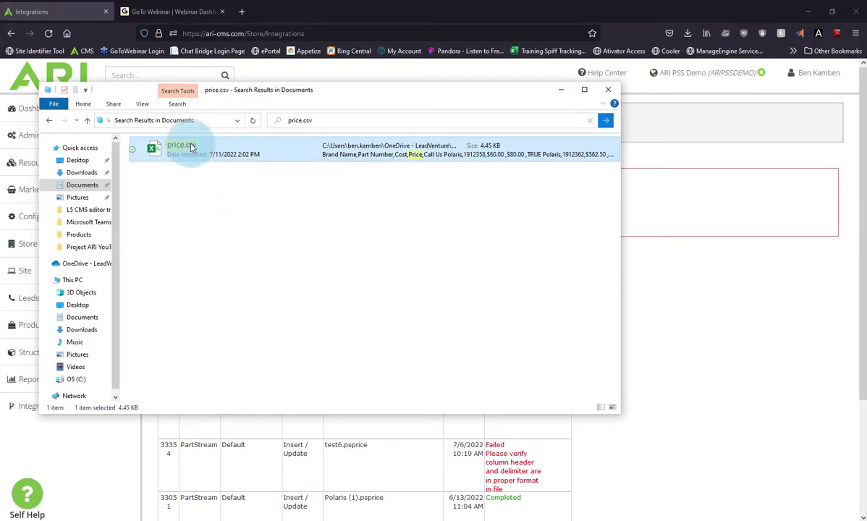
- Rename price.csv to price.psprice in the Documents search results and accept the file extension change
right_click(192, 148)
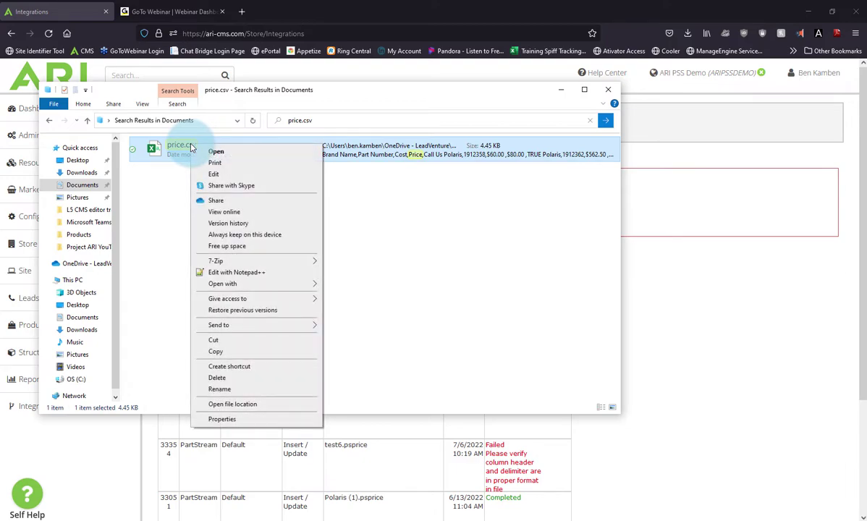
click(241, 390)
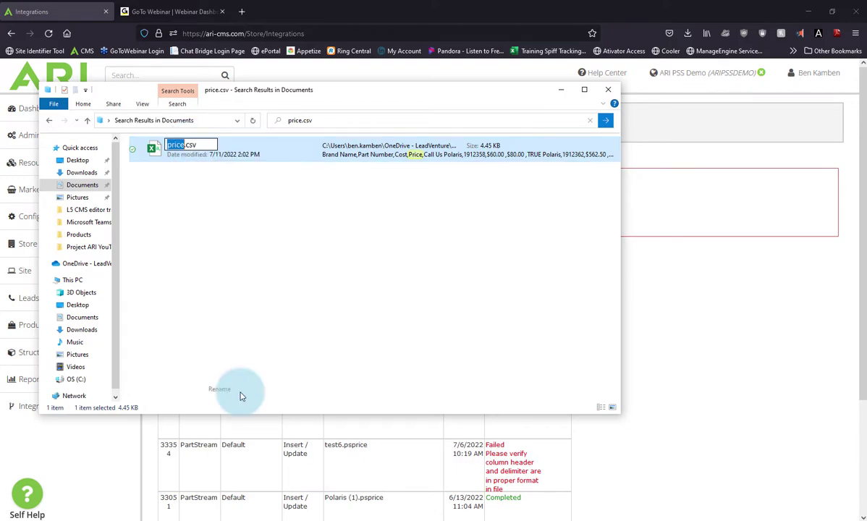
click(205, 146)
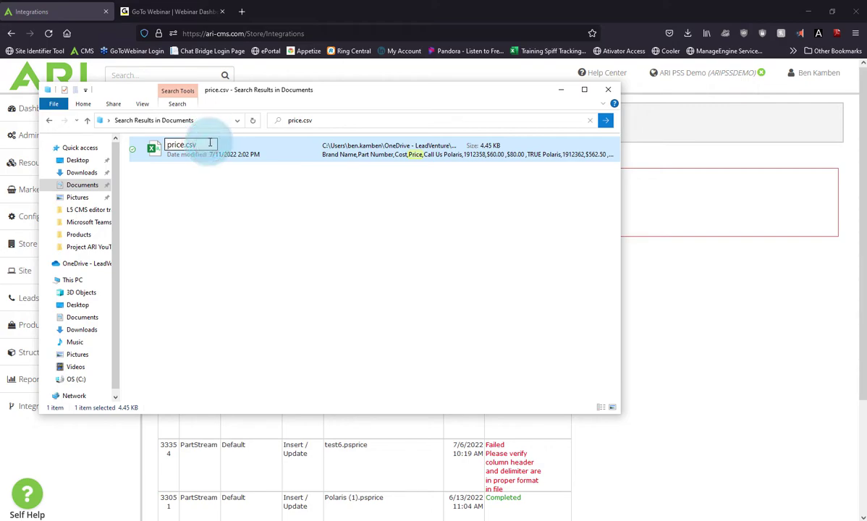
key(BackSpace)
key(BackSpace)
key(BackSpace)
text(psprice)
click(269, 218)
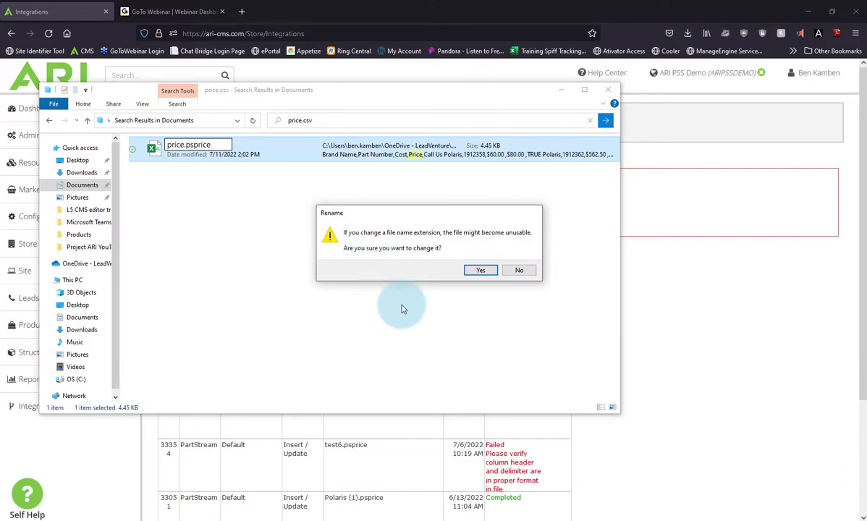
click(481, 270)
click(356, 288)
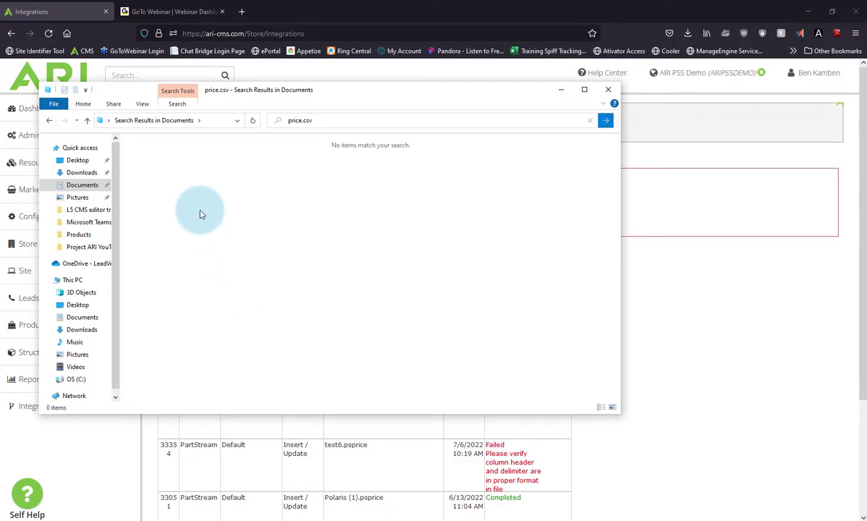
- Look at File Explorer's file name extensions display option and close the File Explorer window
click(144, 107)
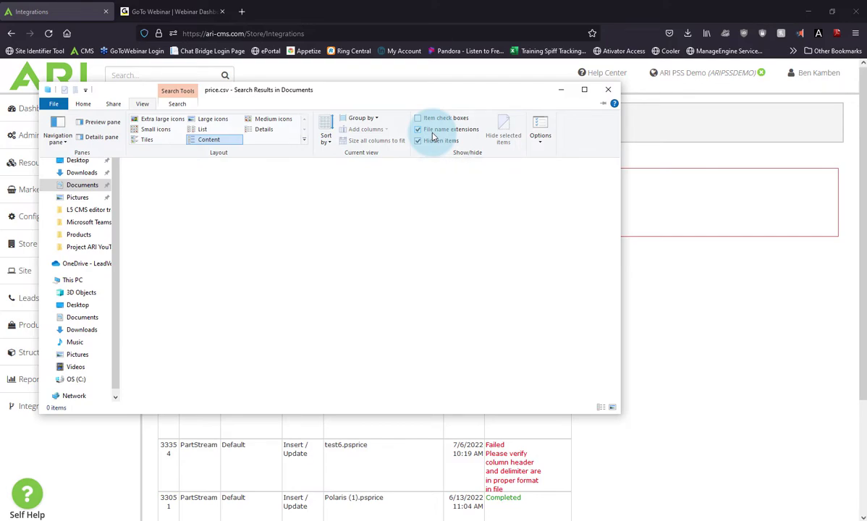
click(608, 89)
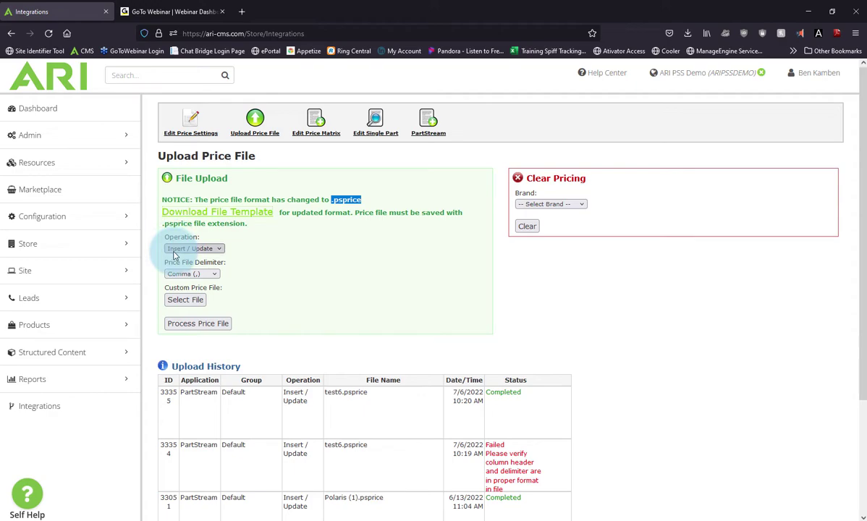
- Search the Documents folder for price.psprice and choose it as the custom price file, keeping the Comma (,) delimiter
click(201, 274)
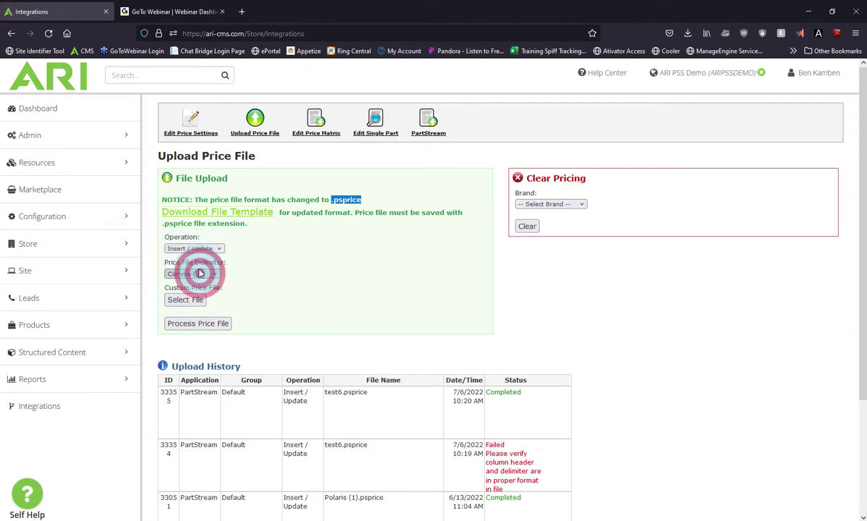
click(290, 256)
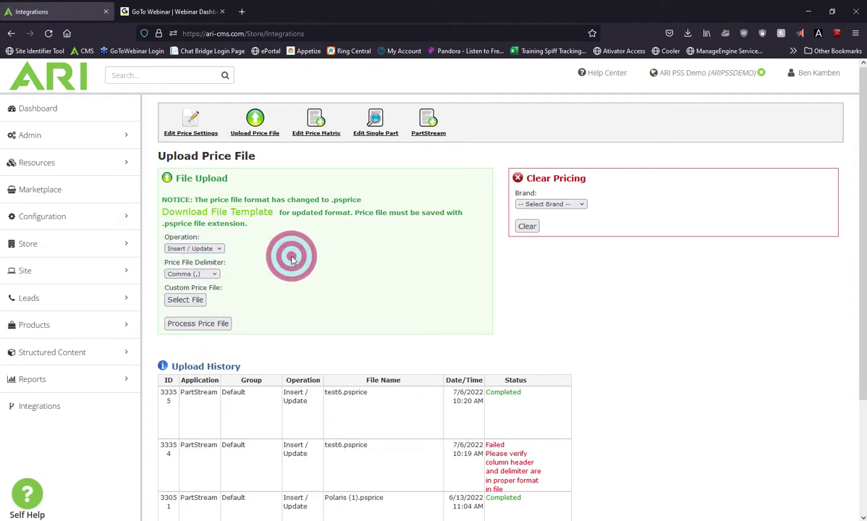
click(184, 303)
click(101, 144)
click(603, 66)
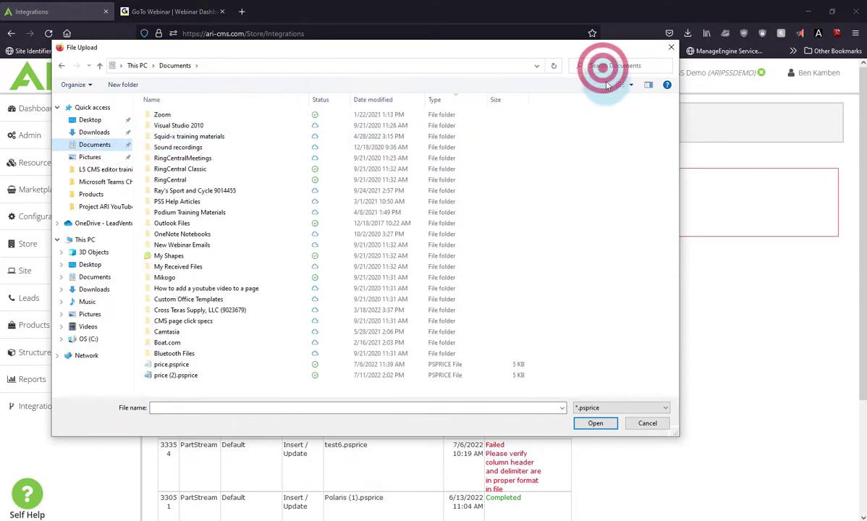
text(price.ps)
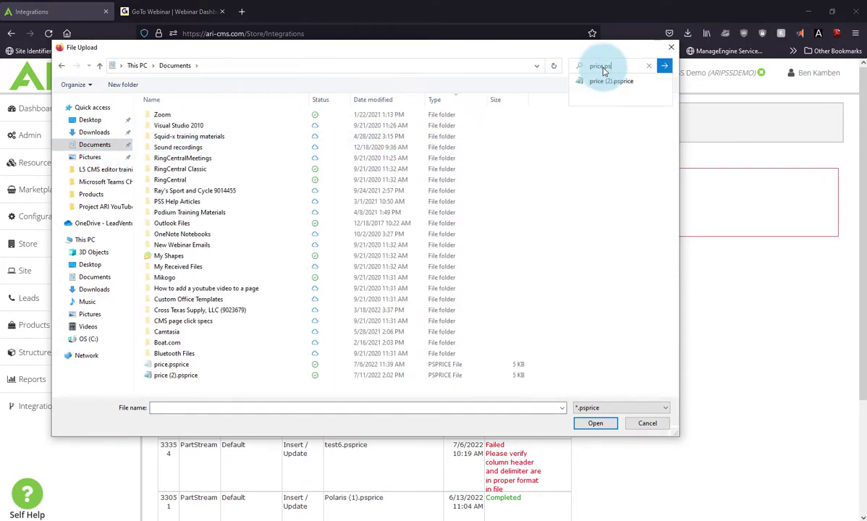
text(price)
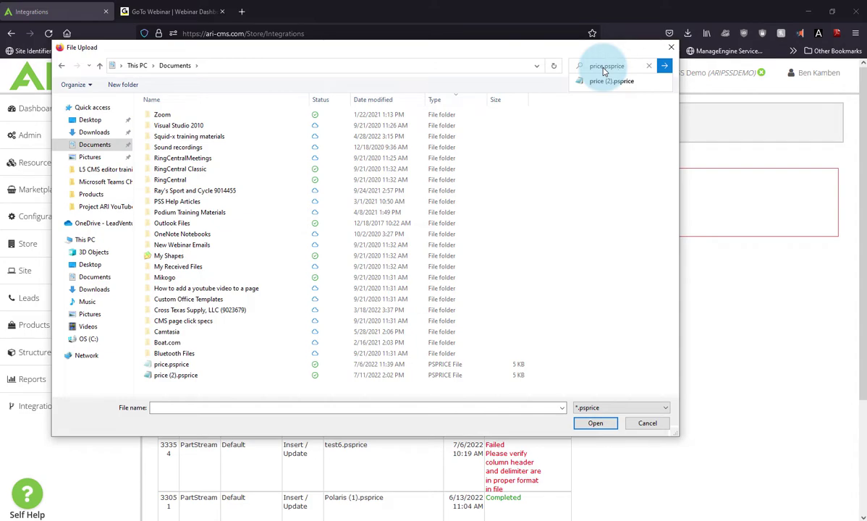
key(Return)
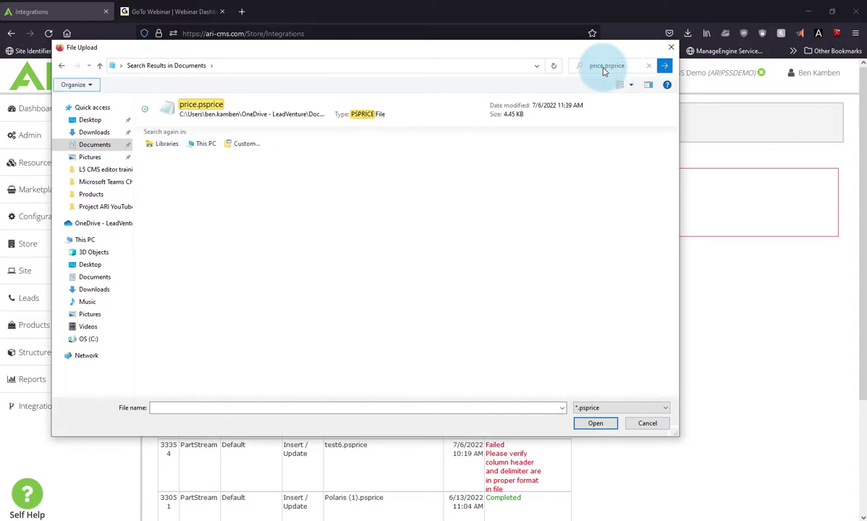
click(233, 110)
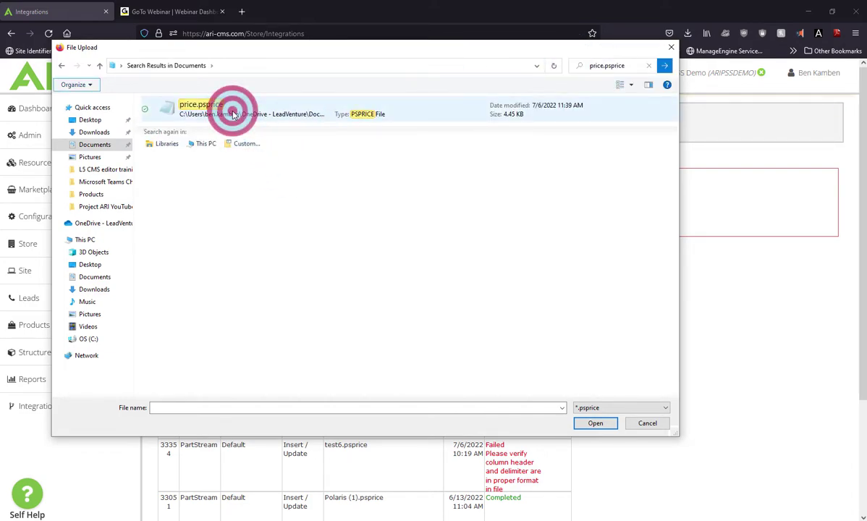
click(597, 425)
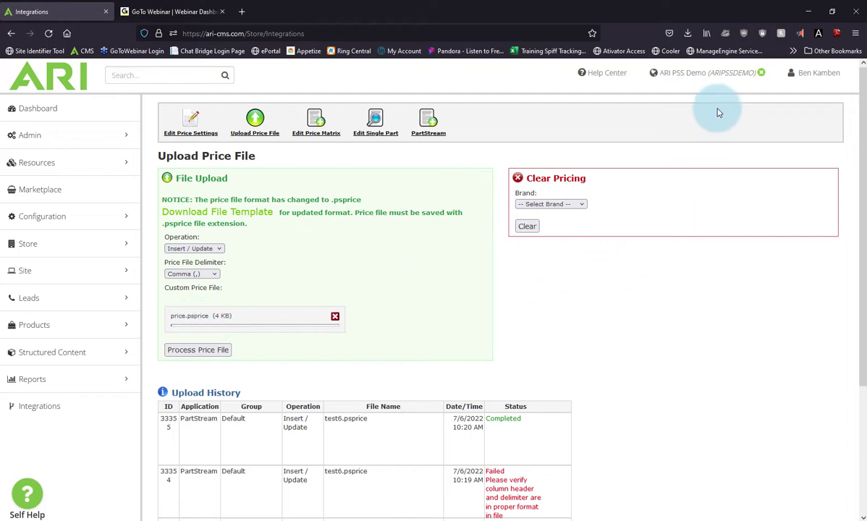
- Look at the Publish Changes option for the ARI PSS Demo site and the Help Center's technical support contact details
click(720, 78)
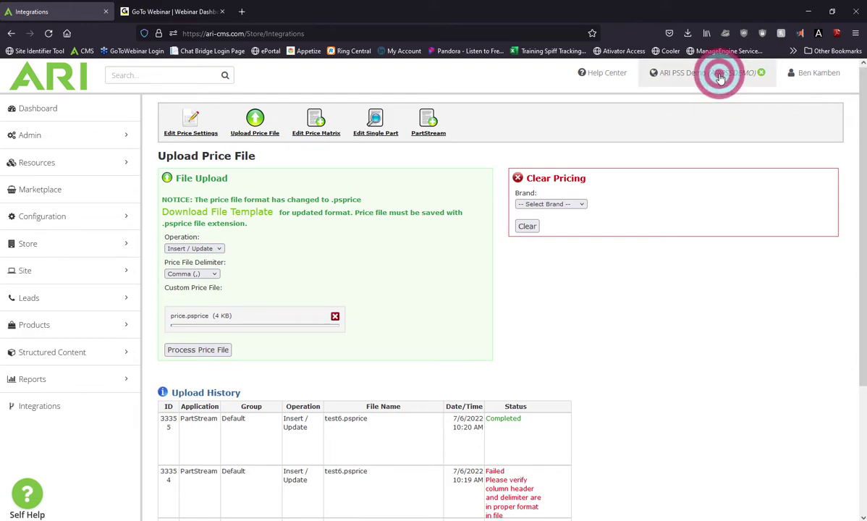
click(713, 105)
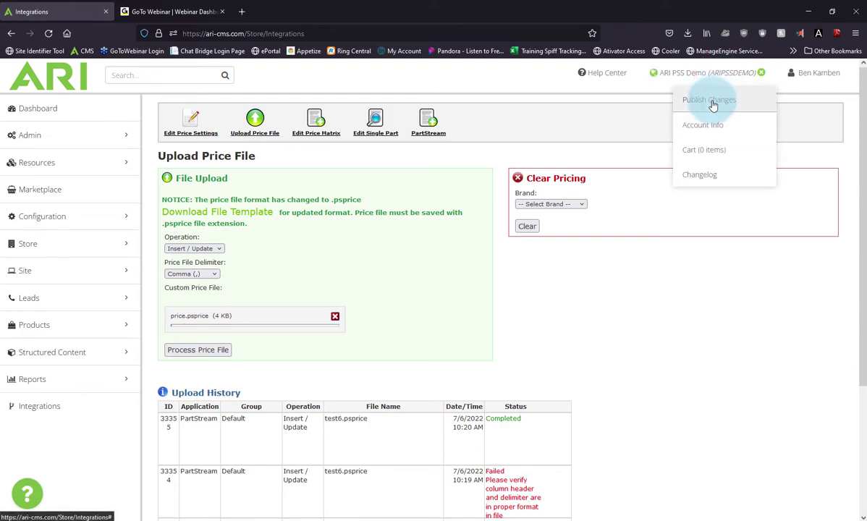
click(615, 250)
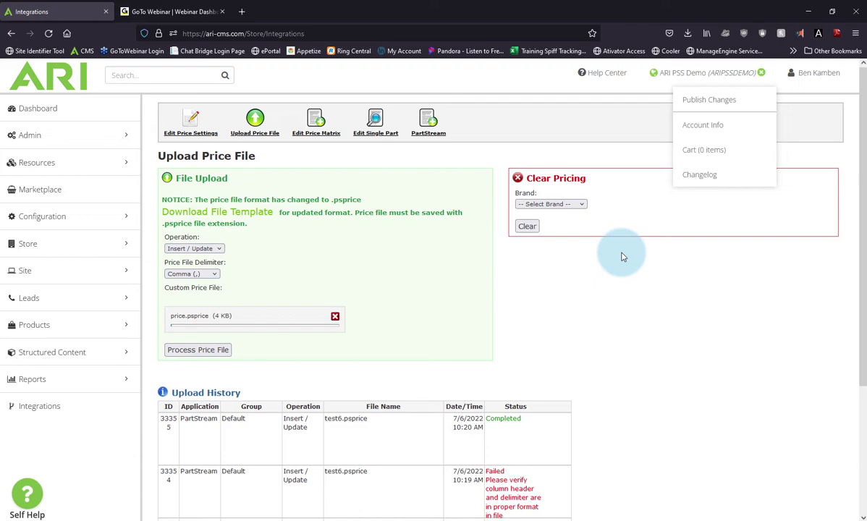
click(660, 275)
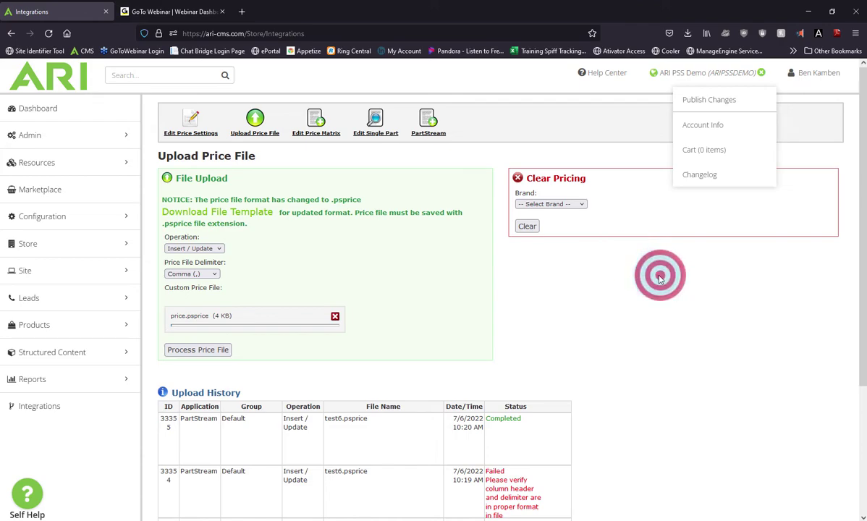
click(526, 69)
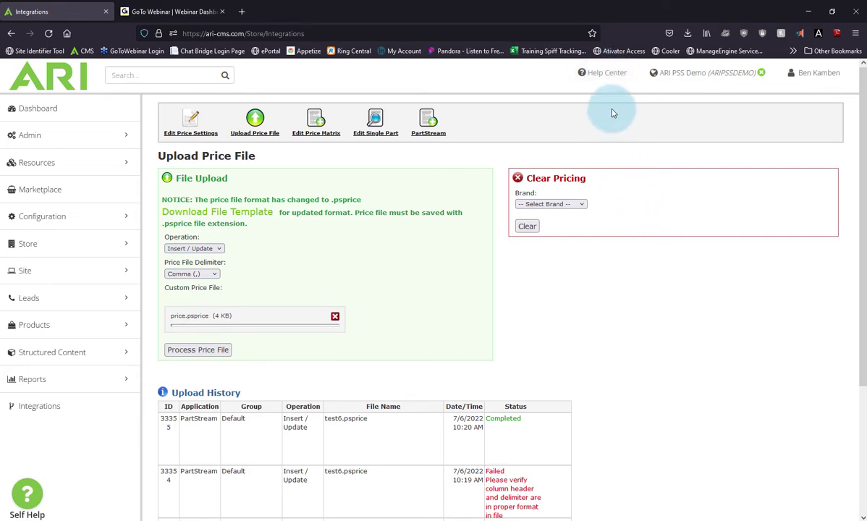
click(611, 76)
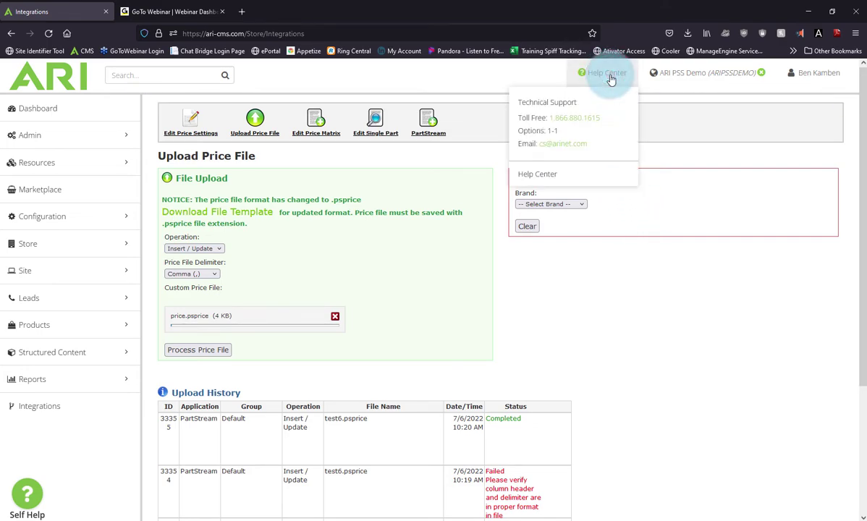